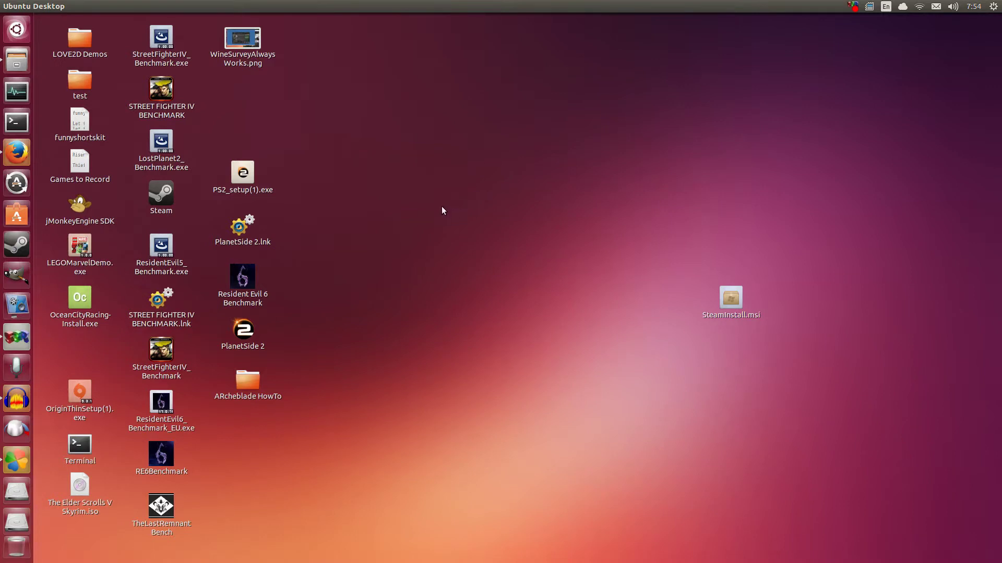
Step: Launch PlayOnLinux and move its main window down and to the right
{"action": "left_click", "coordinate": [17, 460]}
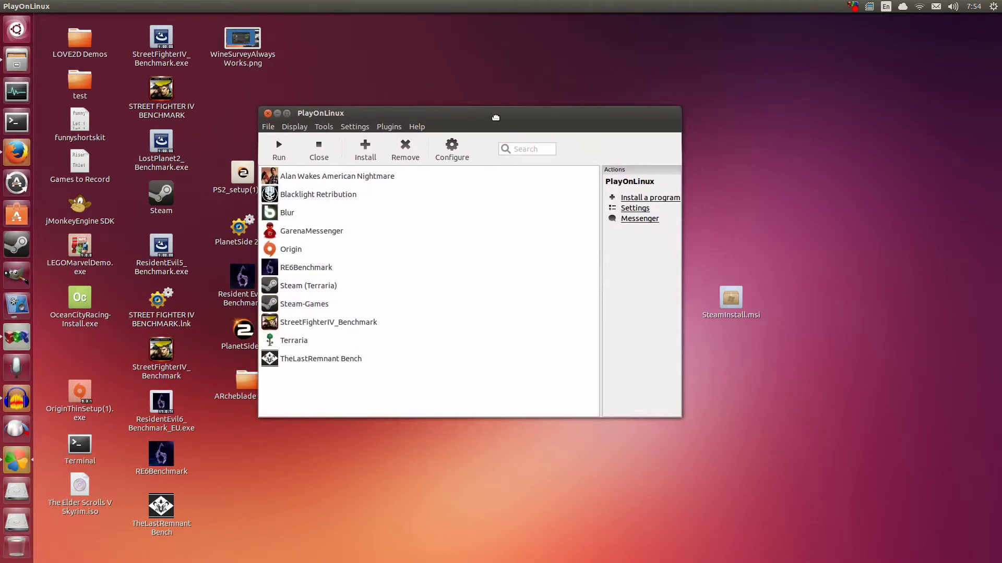
{"action": "left_click", "coordinate": [537, 82]}
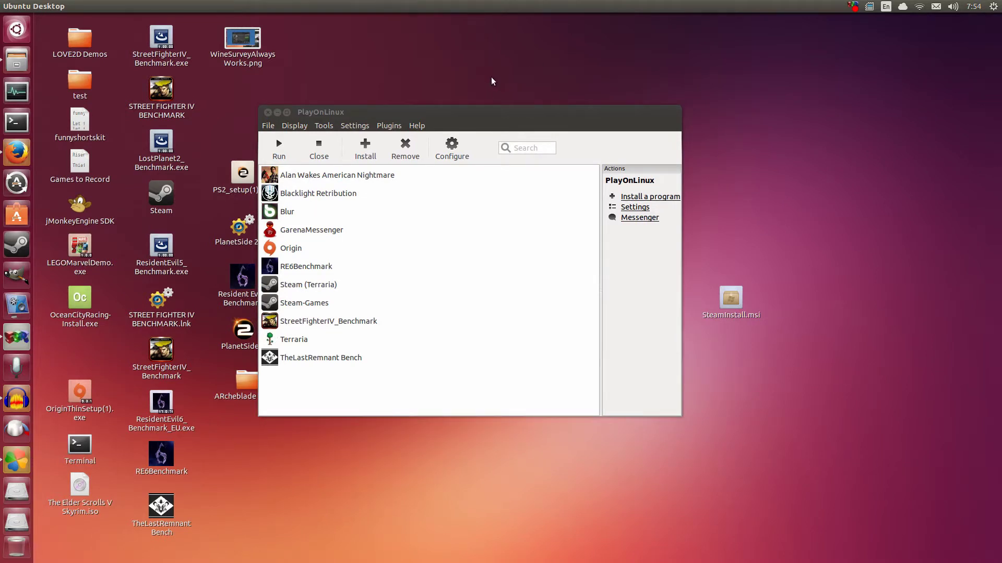
{"action": "left_click_drag", "start_coordinate": [445, 117], "coordinate": [456, 124]}
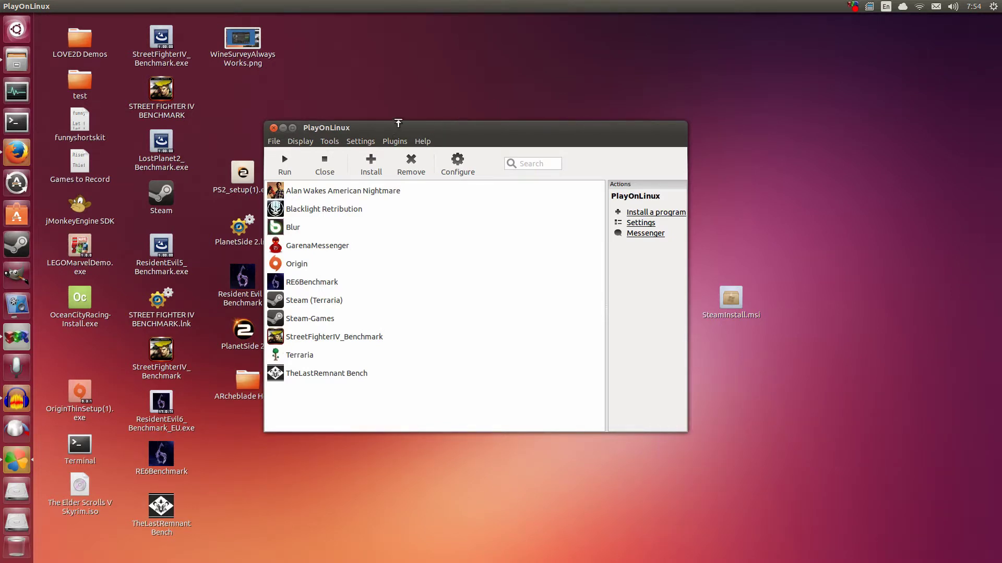
Step: Select the SteamInstall.msi installer on the desktop and nudge the PlayOnLinux window down
{"action": "left_click", "coordinate": [705, 201]}
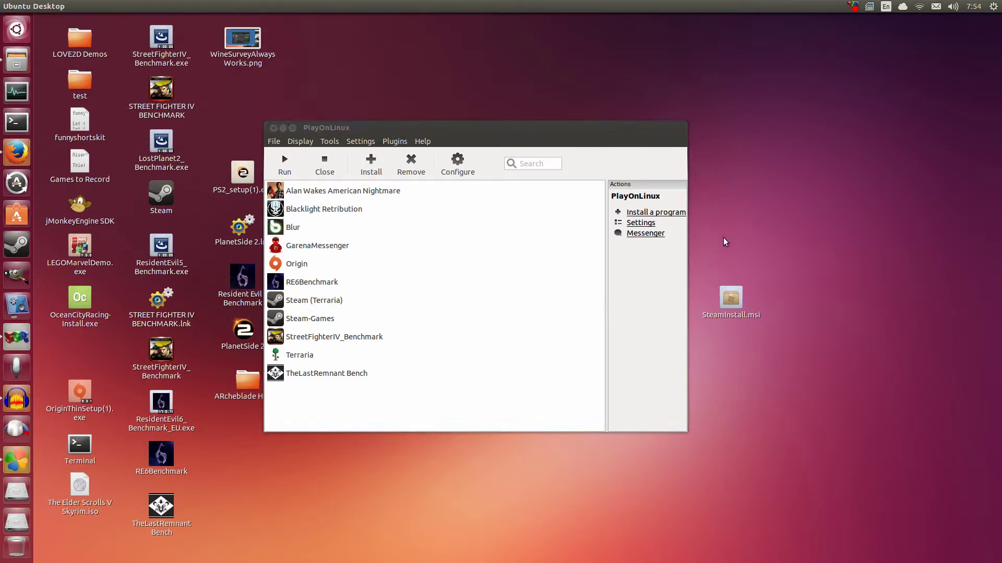
{"action": "left_click_drag", "start_coordinate": [725, 239], "coordinate": [774, 297]}
{"action": "left_click", "coordinate": [765, 287]}
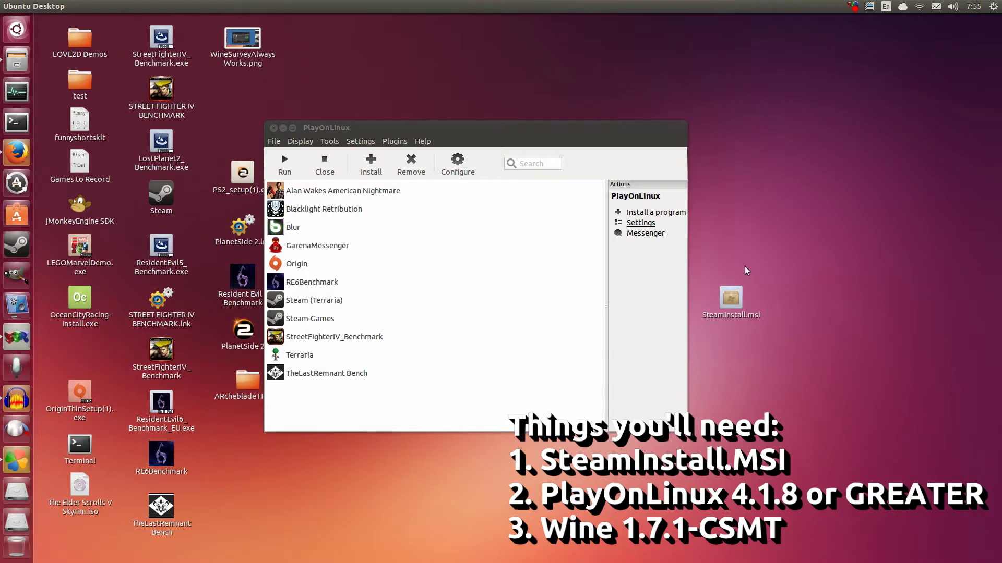
{"action": "mouse_move", "coordinate": [516, 132]}
{"action": "left_mouse_down"}
{"action": "mouse_move", "coordinate": [527, 149]}
{"action": "mouse_move", "coordinate": [514, 162]}
{"action": "mouse_move", "coordinate": [515, 148]}
{"action": "left_mouse_up"}
{"action": "left_click", "coordinate": [435, 160]}
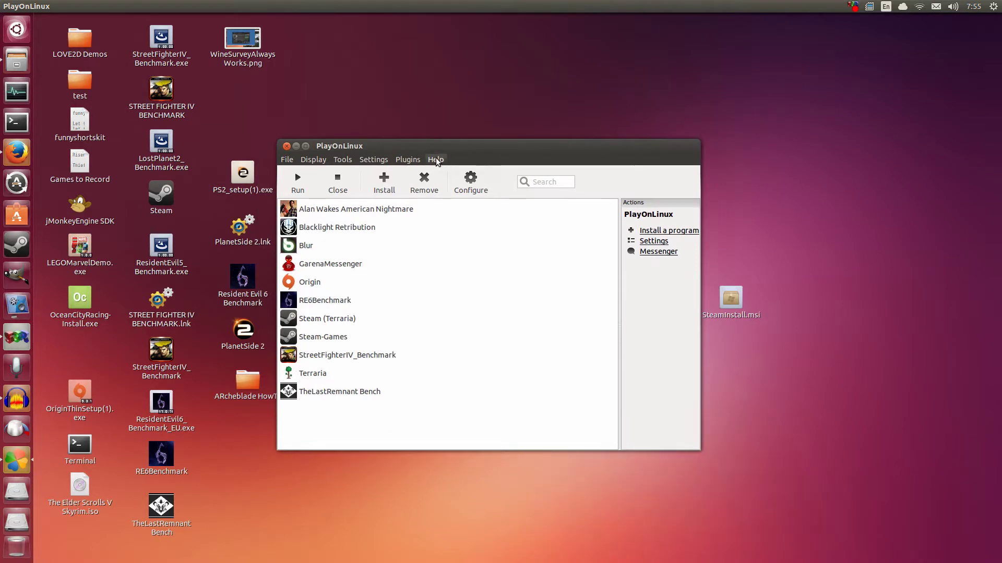
{"action": "left_click", "coordinate": [459, 179]}
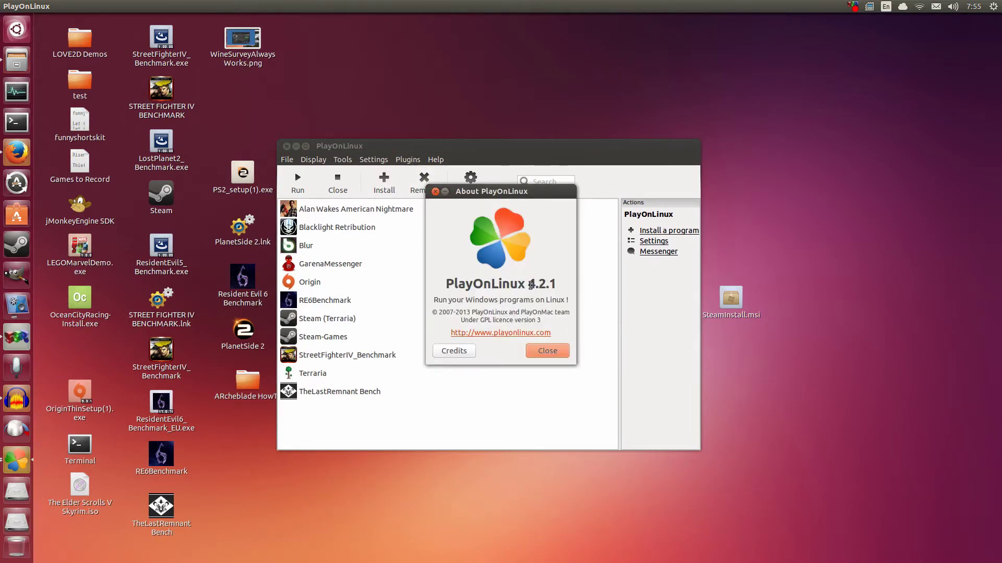
{"action": "left_click_drag", "start_coordinate": [530, 285], "coordinate": [562, 283]}
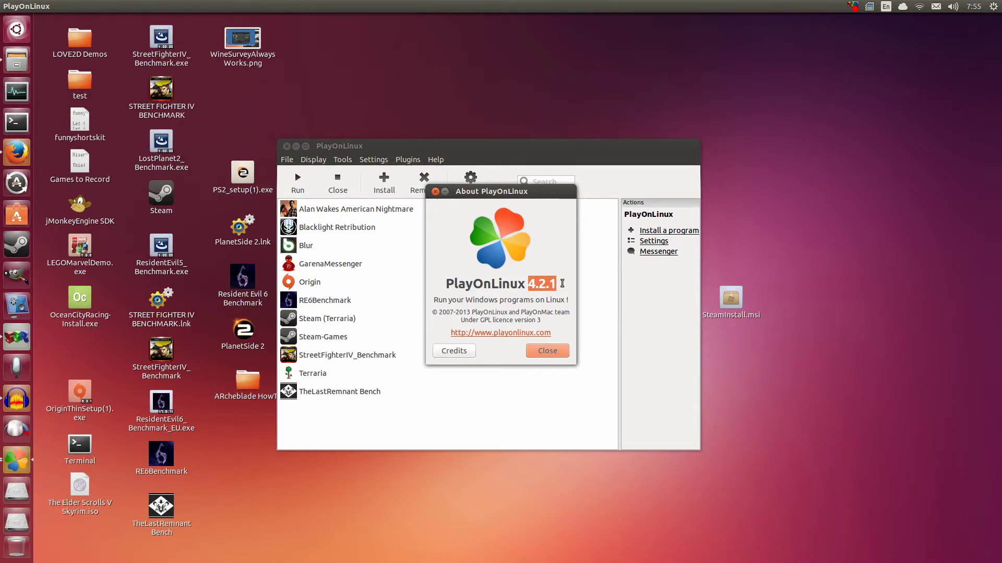
{"action": "left_click", "coordinate": [562, 284]}
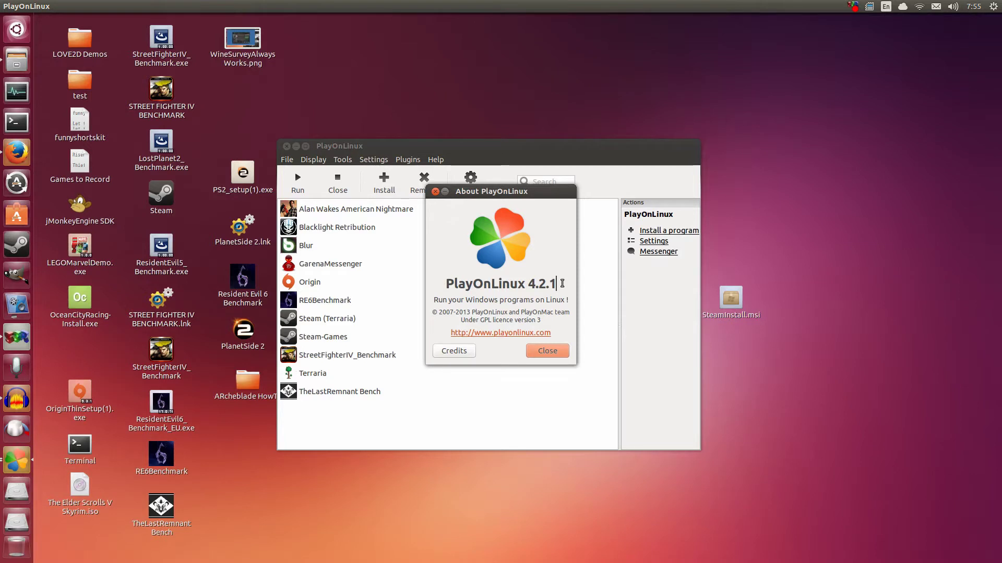
{"action": "left_click", "coordinate": [546, 350]}
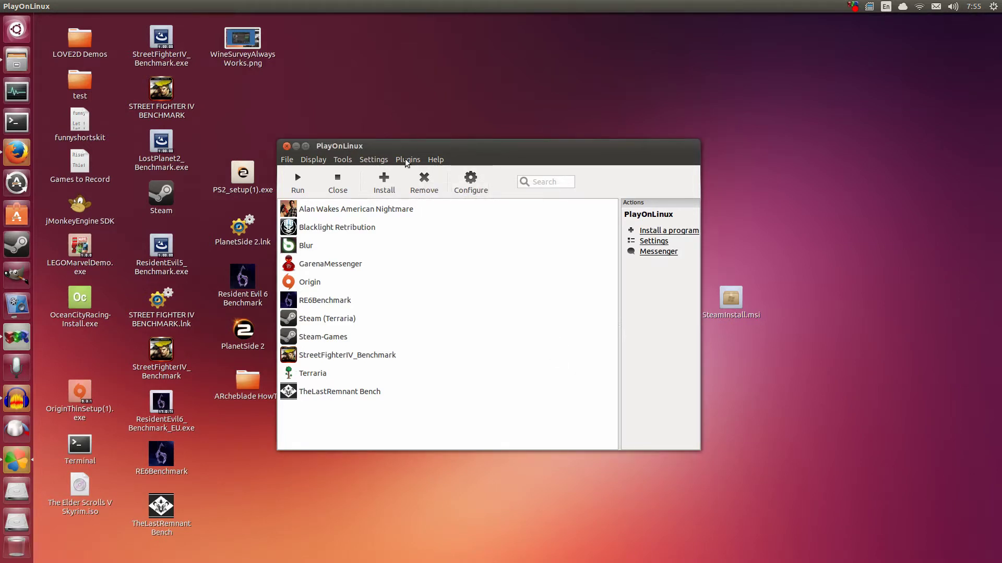
Step: Open the Wine versions manager and check that 1.7.1-CSMT is among the installed x86 versions
{"action": "left_click", "coordinate": [347, 160]}
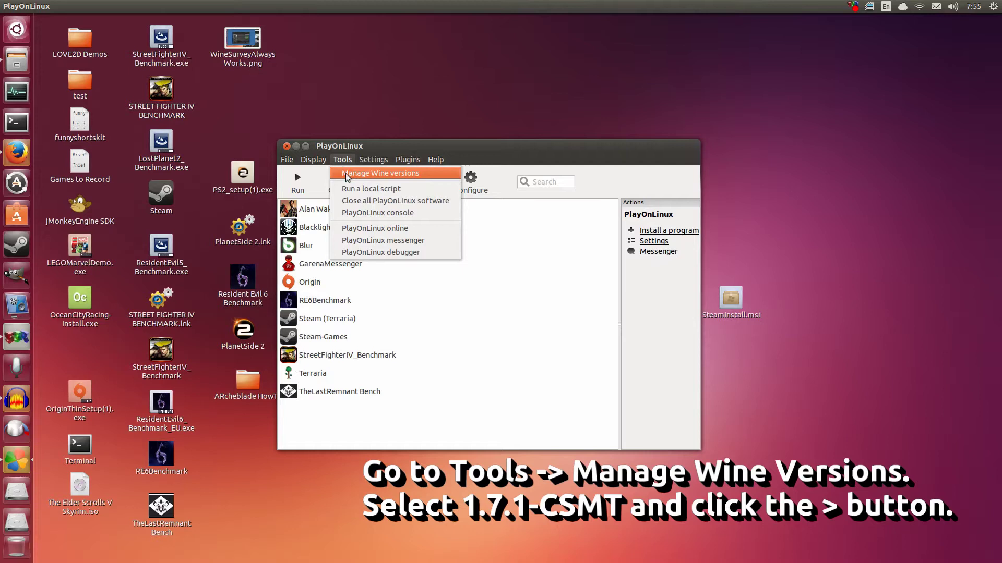
{"action": "left_click", "coordinate": [362, 177]}
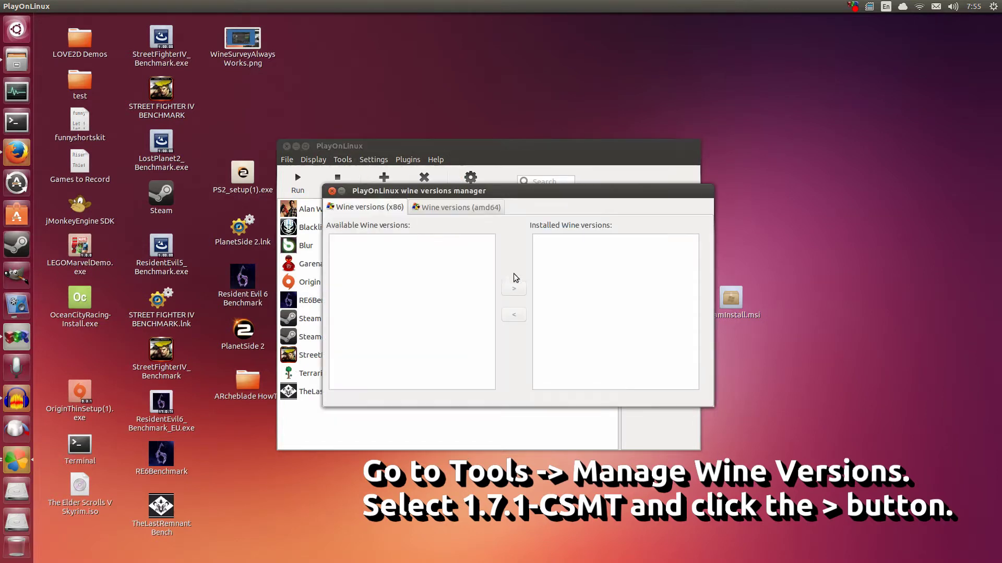
{"action": "left_click_drag", "start_coordinate": [523, 193], "coordinate": [498, 194]}
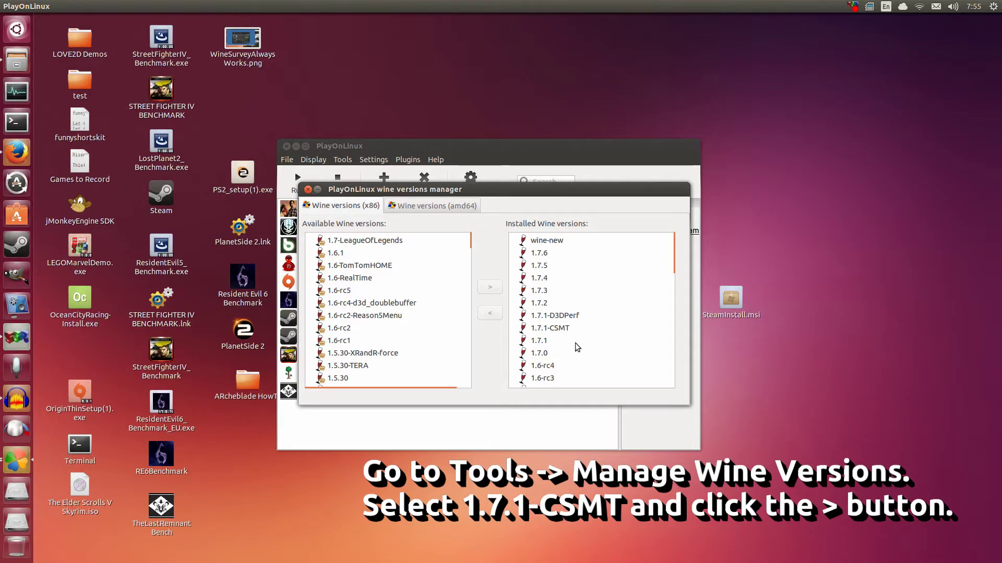
{"action": "left_click", "coordinate": [554, 329]}
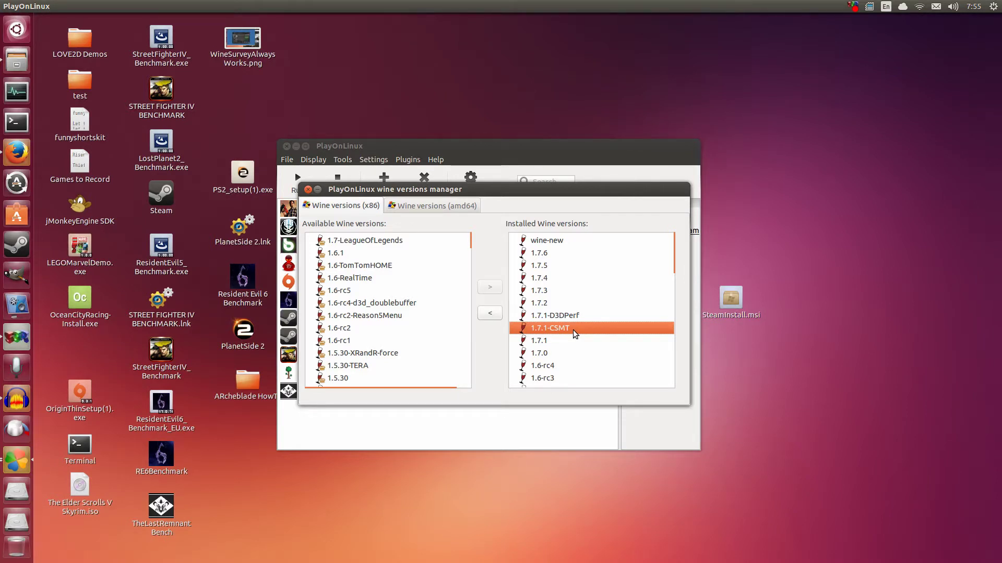
{"action": "left_click", "coordinate": [356, 254]}
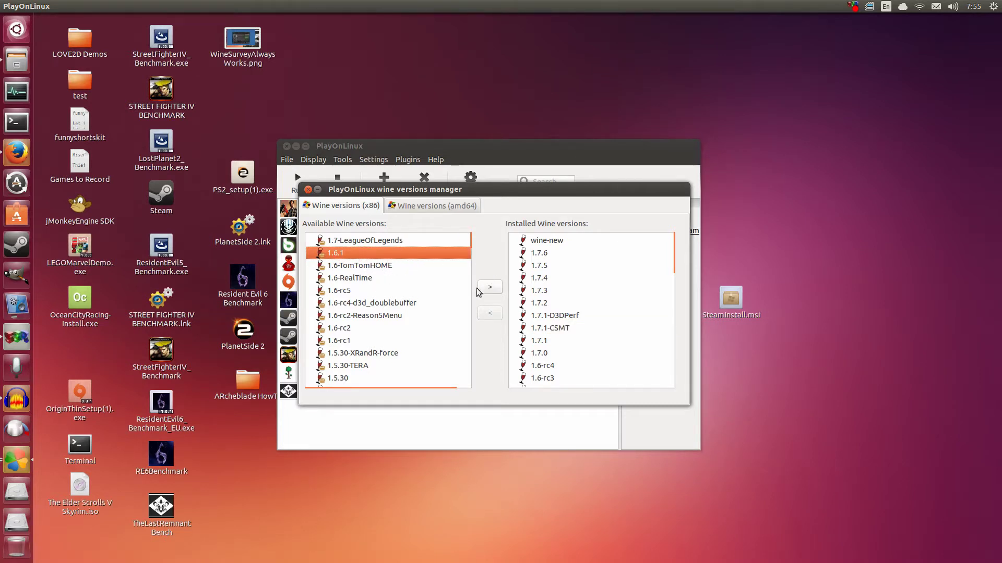
{"action": "left_click", "coordinate": [561, 329]}
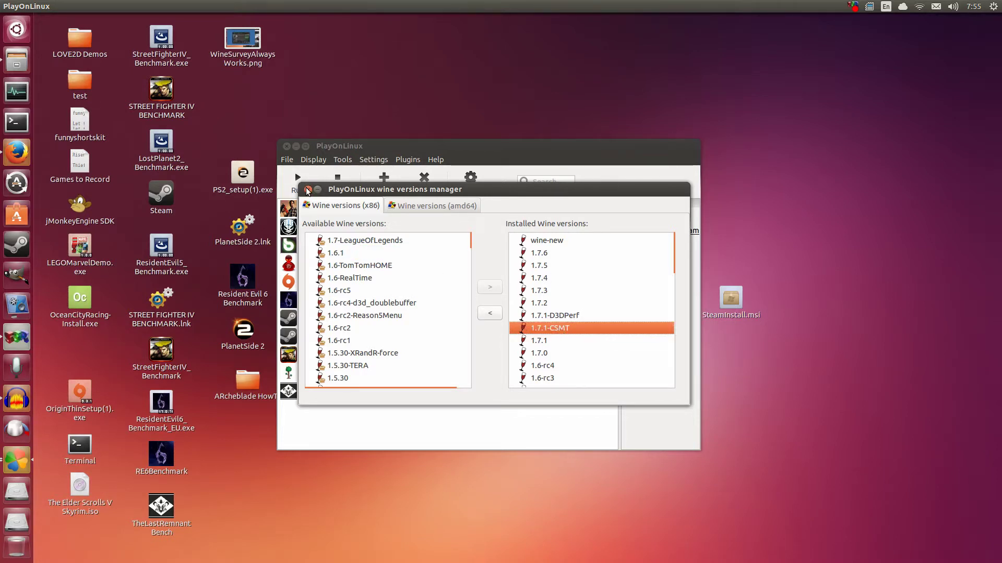
Step: Close the Wine versions manager and open PlayOnLinux's list of installable programs
{"action": "left_click", "coordinate": [307, 189]}
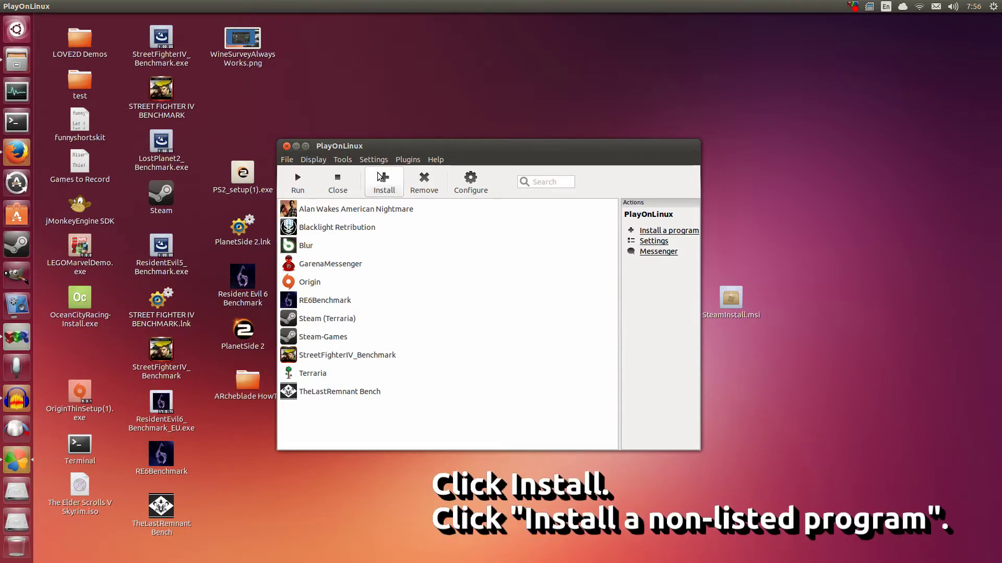
{"action": "left_click", "coordinate": [382, 180]}
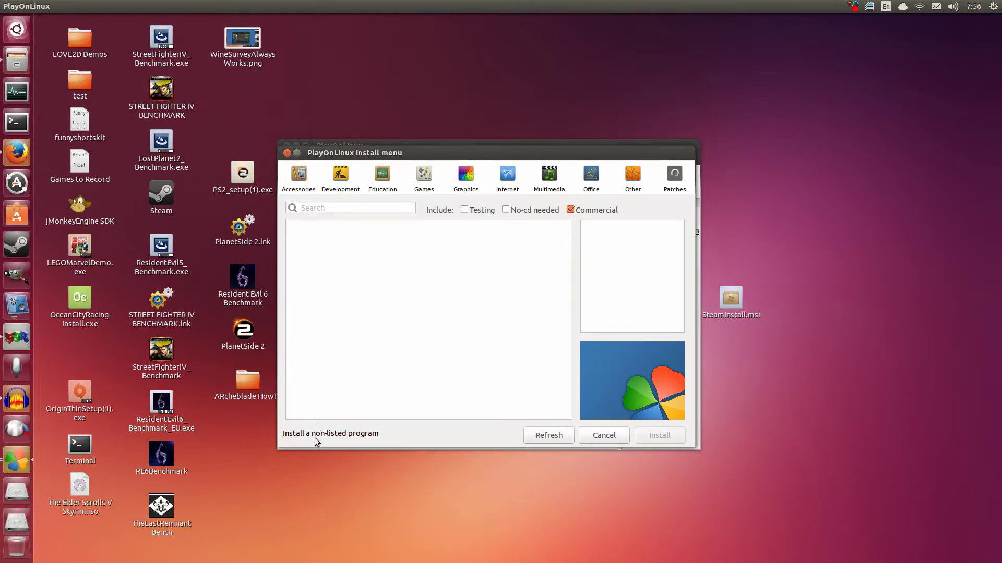
Step: Start a manual non-listed install into a new virtual drive named ArcheBladeHowTo
{"action": "left_click", "coordinate": [316, 437]}
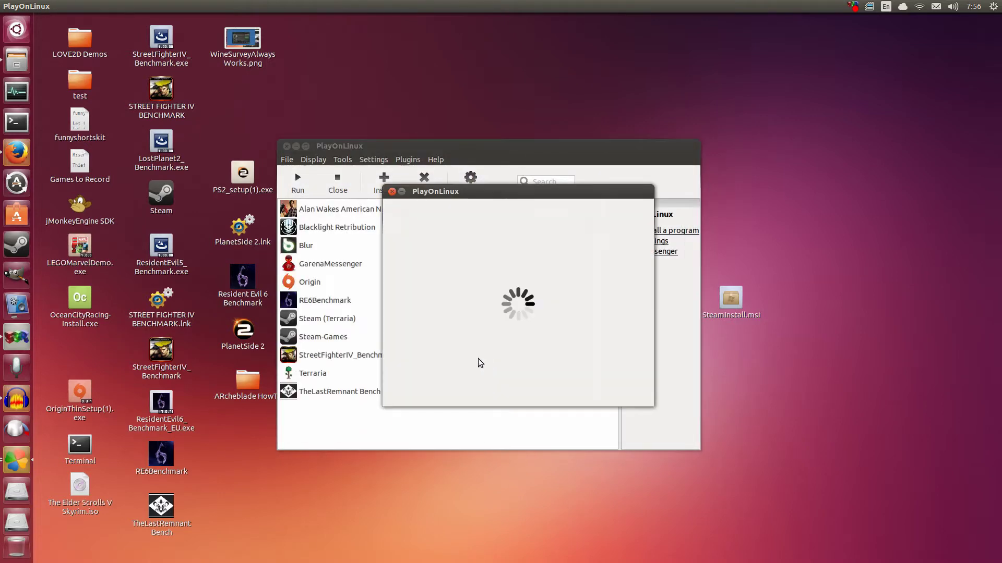
{"action": "left_click_drag", "start_coordinate": [522, 193], "coordinate": [493, 197]}
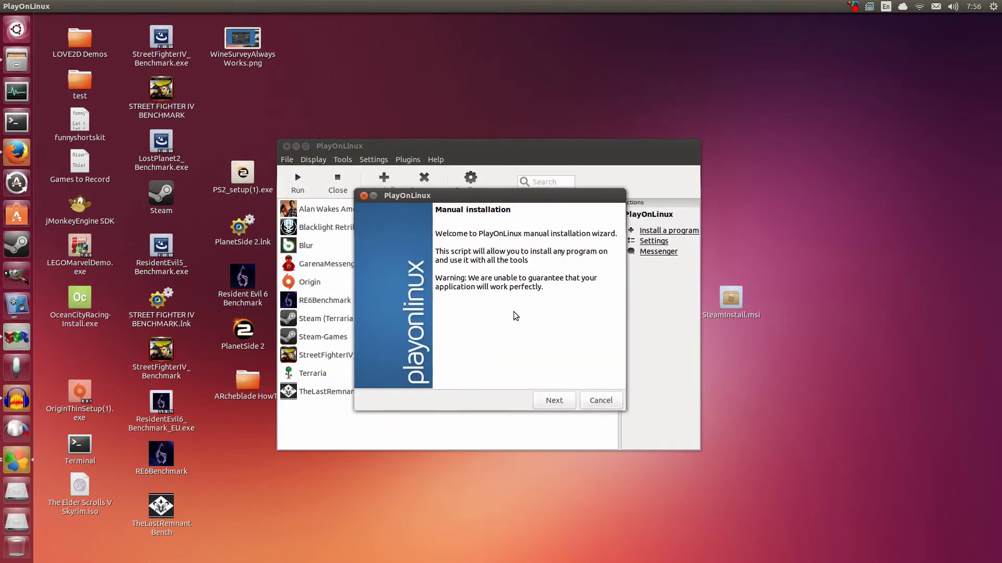
{"action": "left_click", "coordinate": [554, 401]}
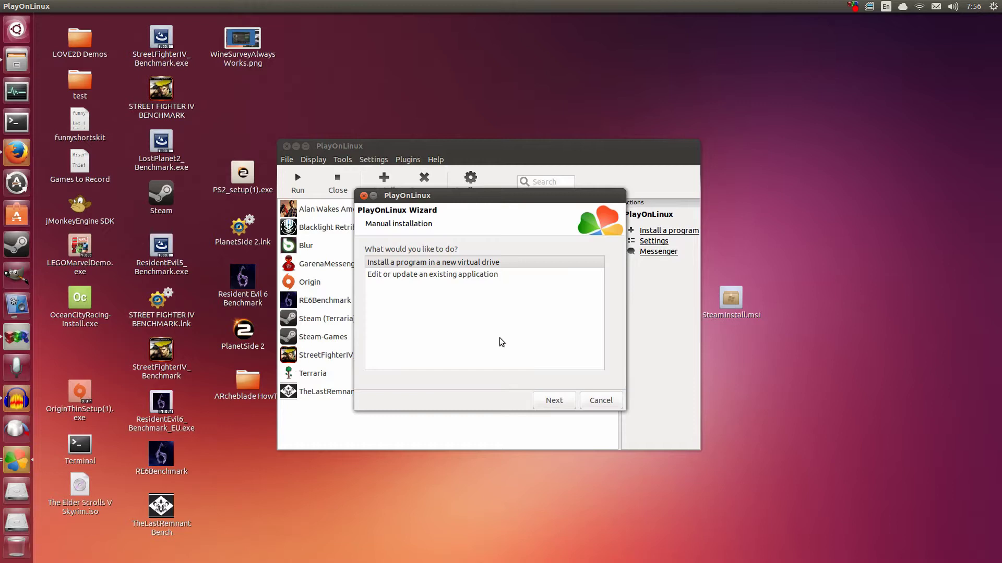
{"action": "left_click", "coordinate": [524, 264]}
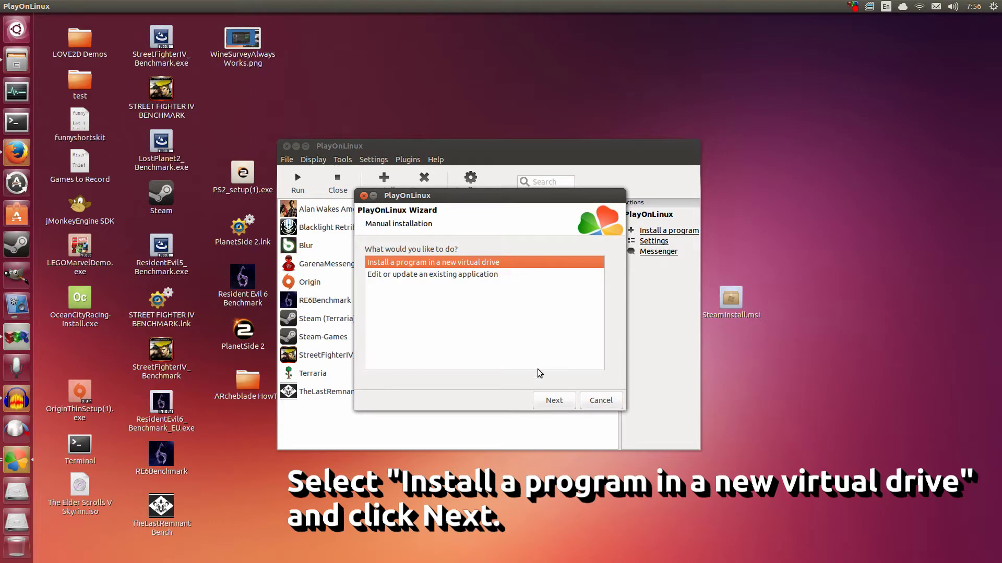
{"action": "left_click", "coordinate": [567, 403]}
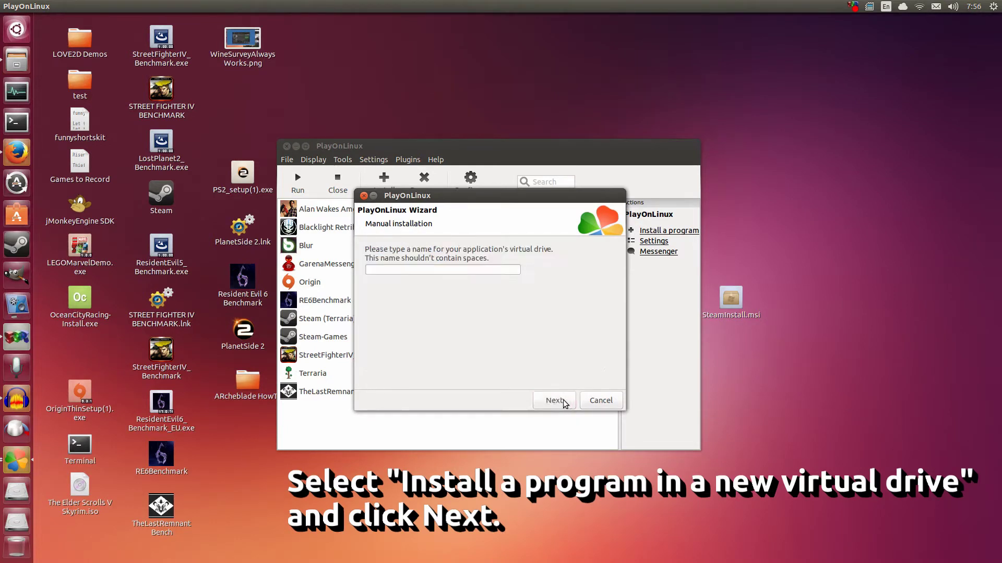
{"action": "left_click", "coordinate": [472, 270]}
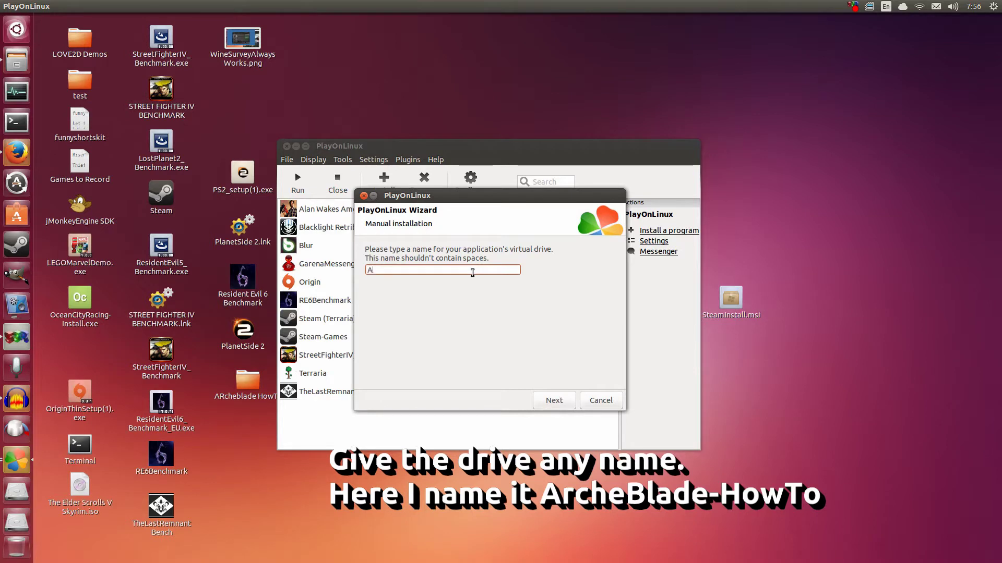
{"action": "type", "text": "ArcheBladeHowTo"}
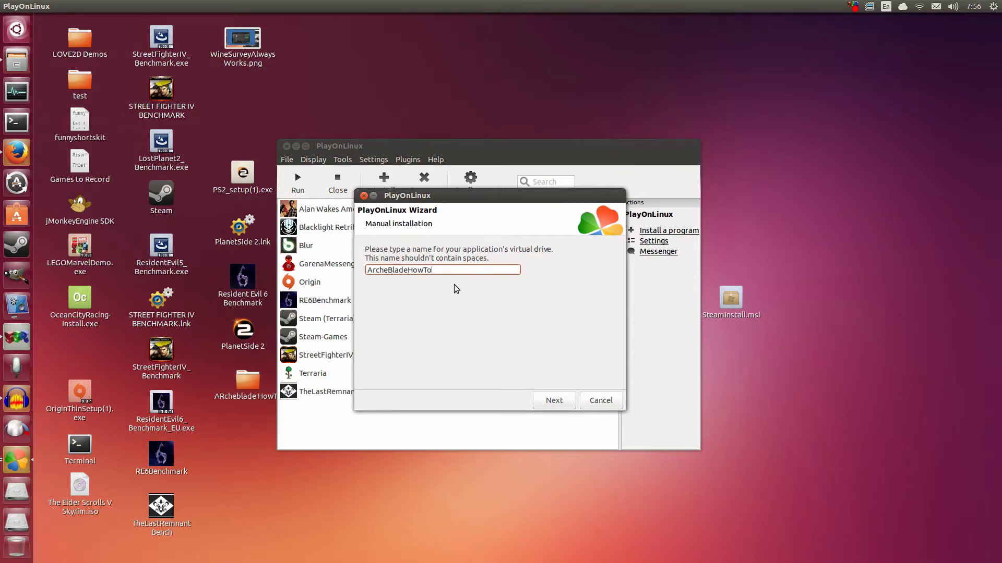
{"action": "left_click", "coordinate": [546, 399]}
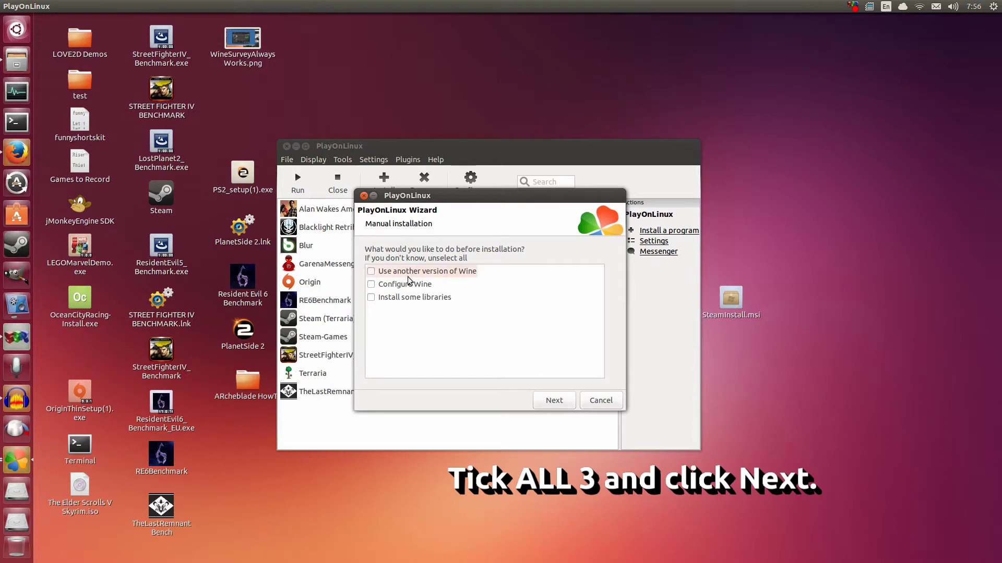
Step: Tick 'Use another version of Wine', 'Configure Wine' and 'Install some libraries', then continue
{"action": "left_click", "coordinate": [372, 272]}
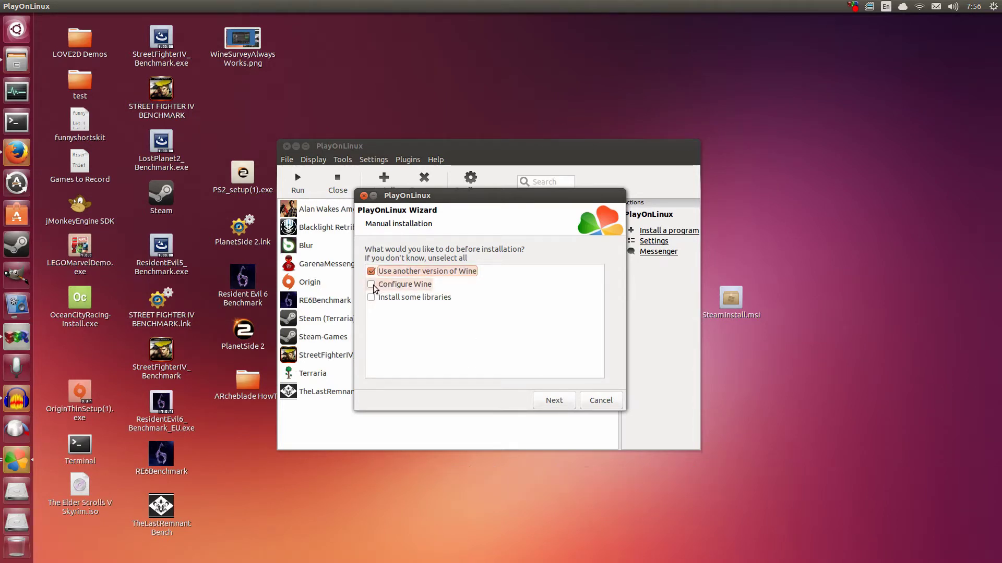
{"action": "left_click", "coordinate": [372, 285]}
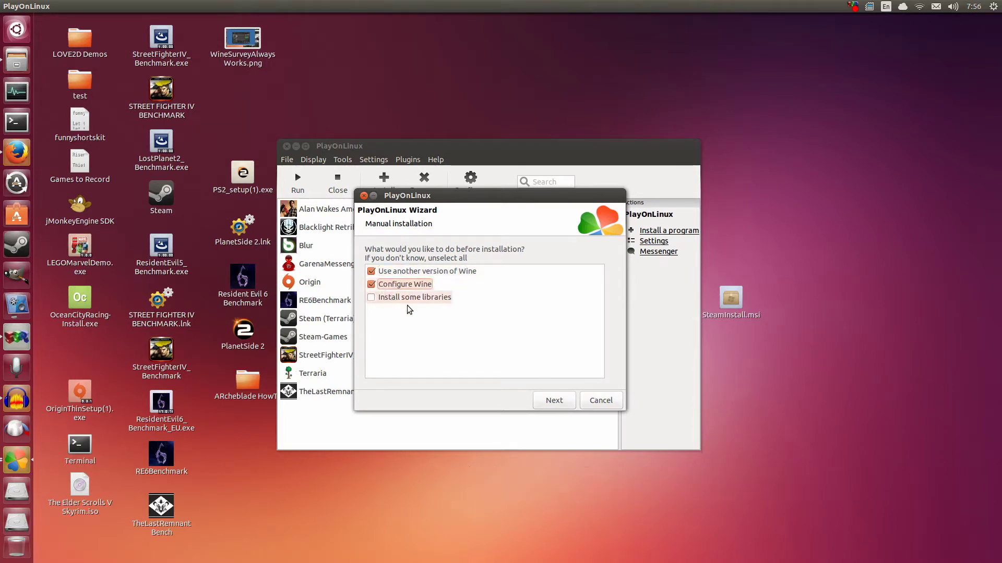
{"action": "left_click", "coordinate": [371, 298]}
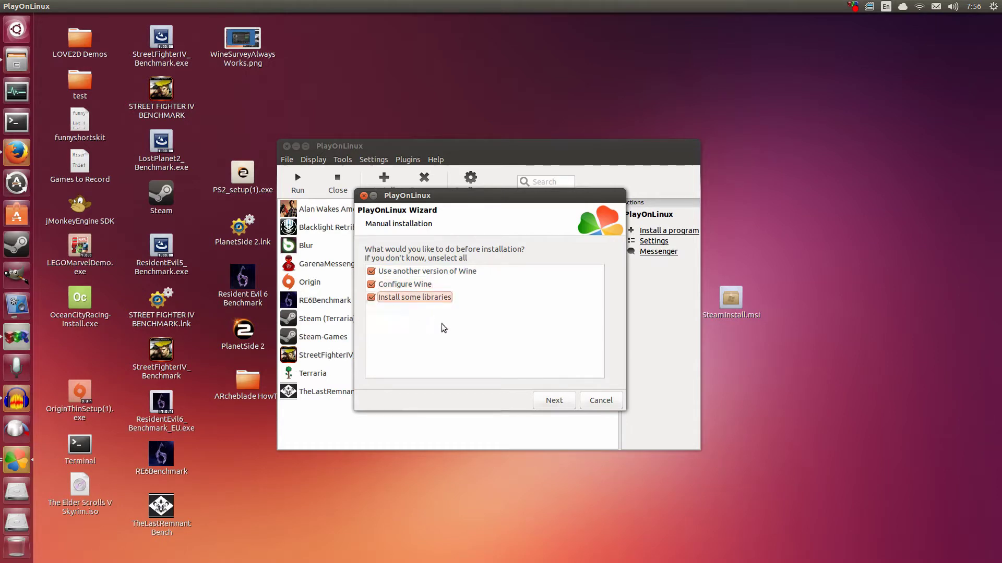
{"action": "left_click", "coordinate": [554, 402]}
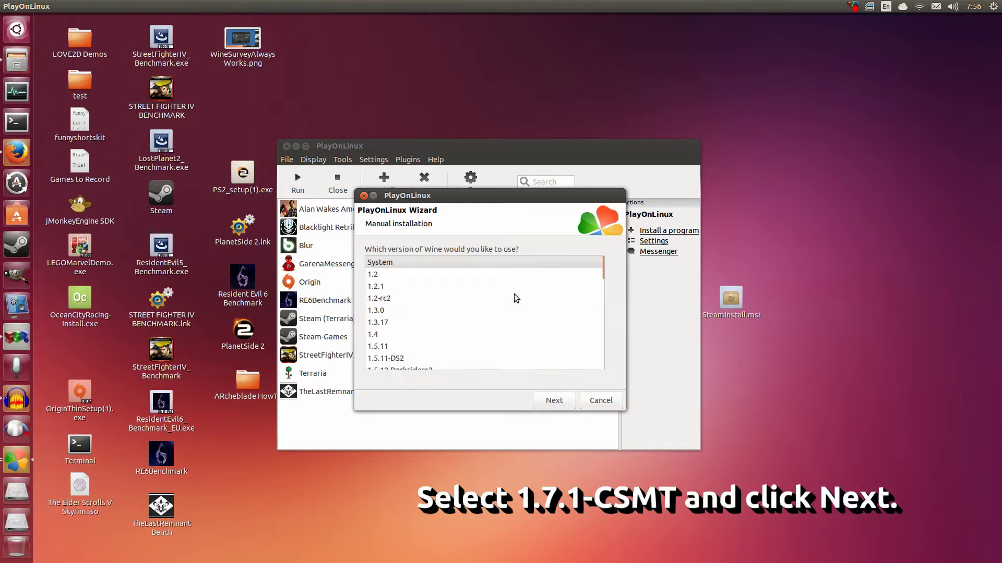
Step: Choose Wine 1.7.1-CSMT and a 32-bit Windows installation for the new virtual drive
{"action": "scroll", "coordinate": [520, 299], "scroll_direction": "down", "scroll_amount": 2}
{"action": "scroll", "coordinate": [520, 299], "scroll_direction": "down", "scroll_amount": 5}
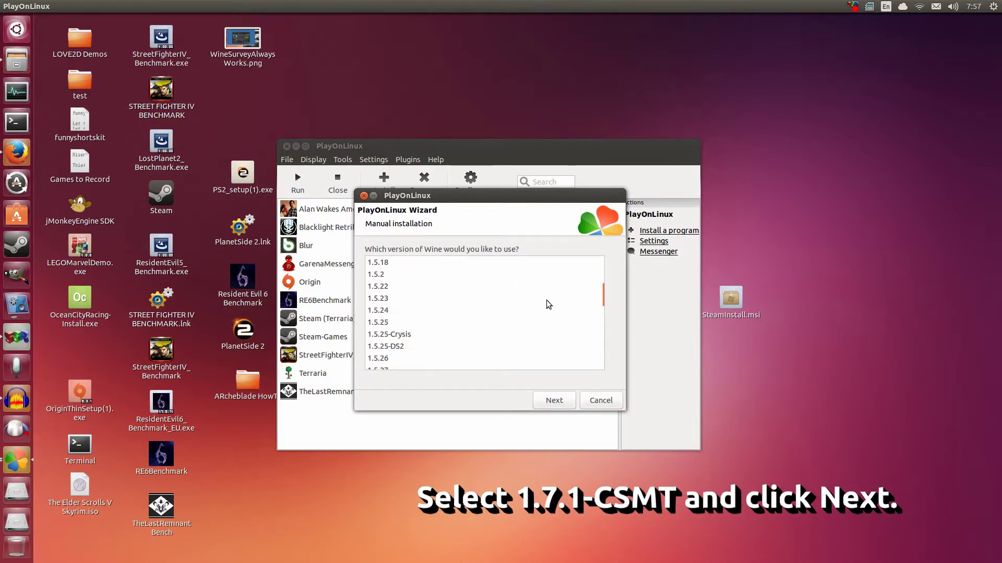
{"action": "scroll", "coordinate": [552, 306], "scroll_direction": "down", "scroll_amount": 10}
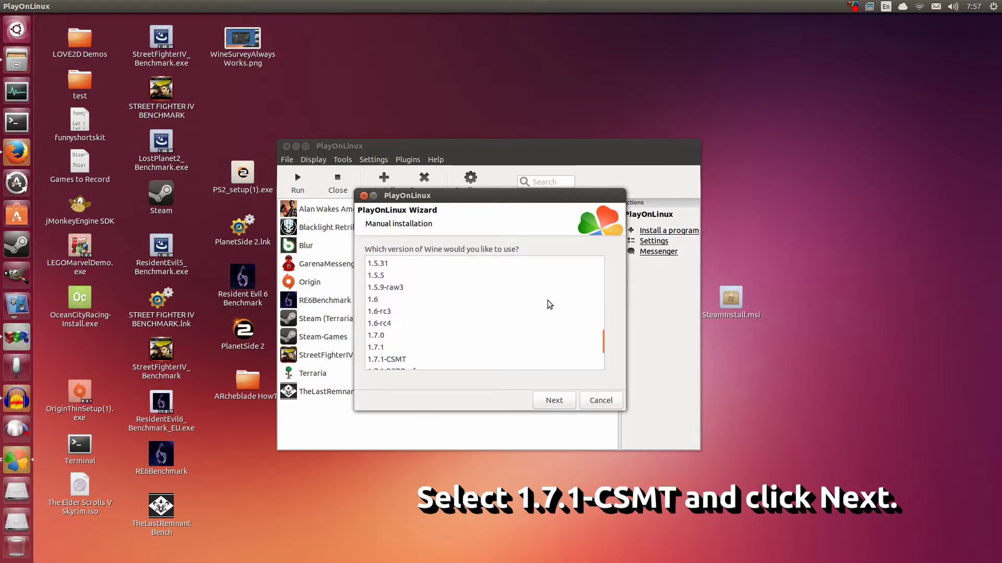
{"action": "left_click", "coordinate": [417, 282]}
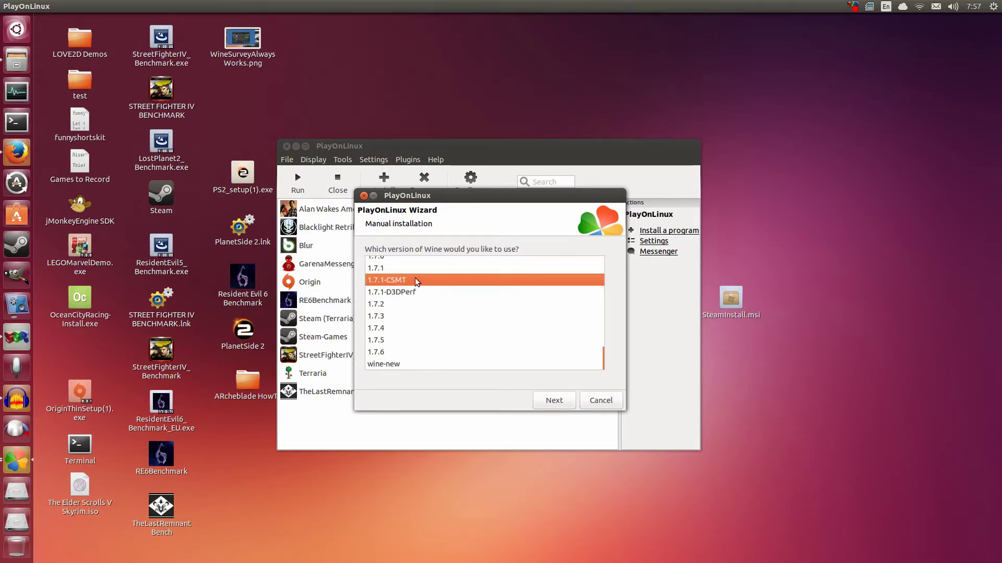
{"action": "left_click", "coordinate": [554, 401]}
{"action": "left_click", "coordinate": [519, 265]}
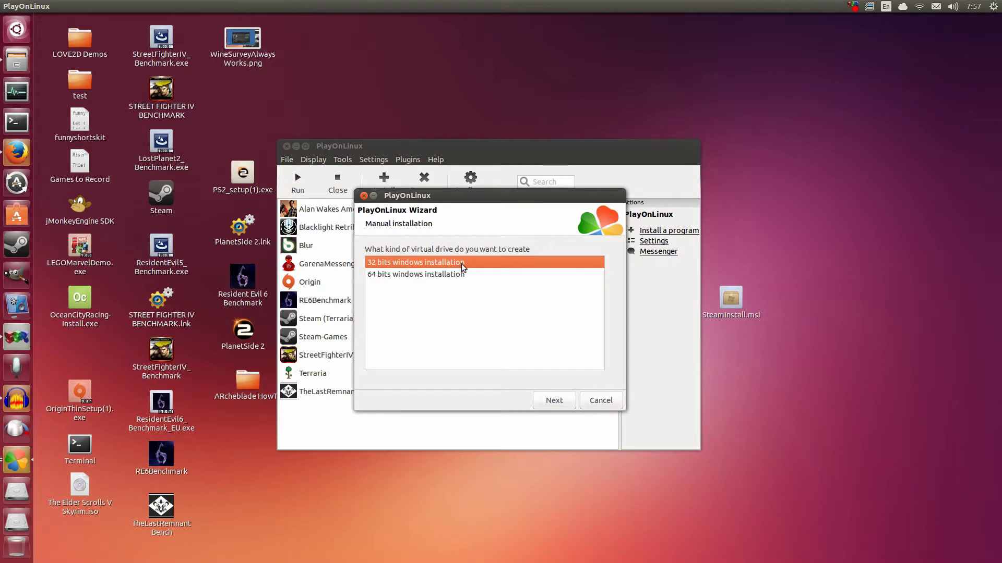
{"action": "left_click", "coordinate": [554, 400]}
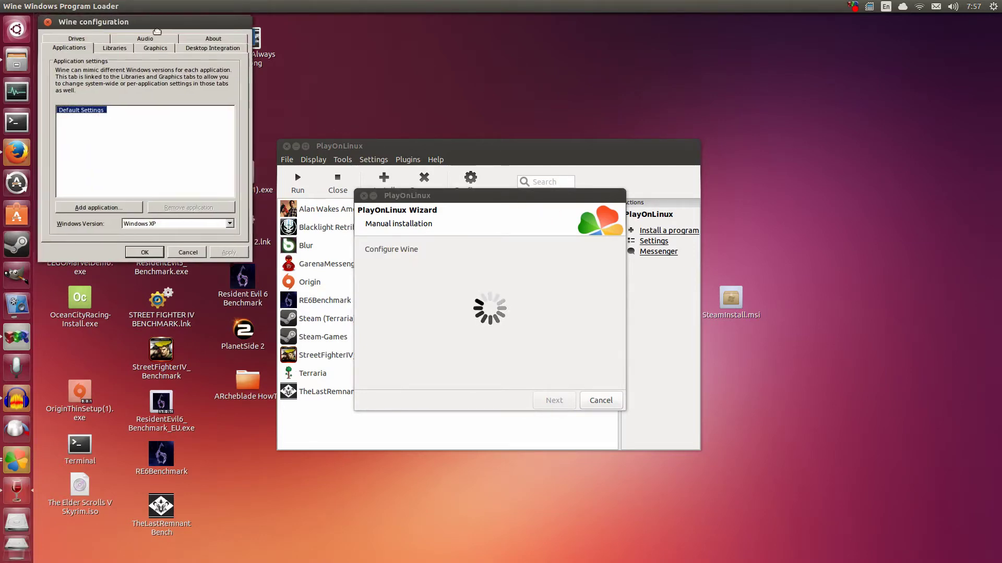
Step: In Wine's Graphics settings, enable an emulated 1600 x 900 virtual desktop and apply it
{"action": "left_click_drag", "start_coordinate": [157, 32], "coordinate": [500, 190]}
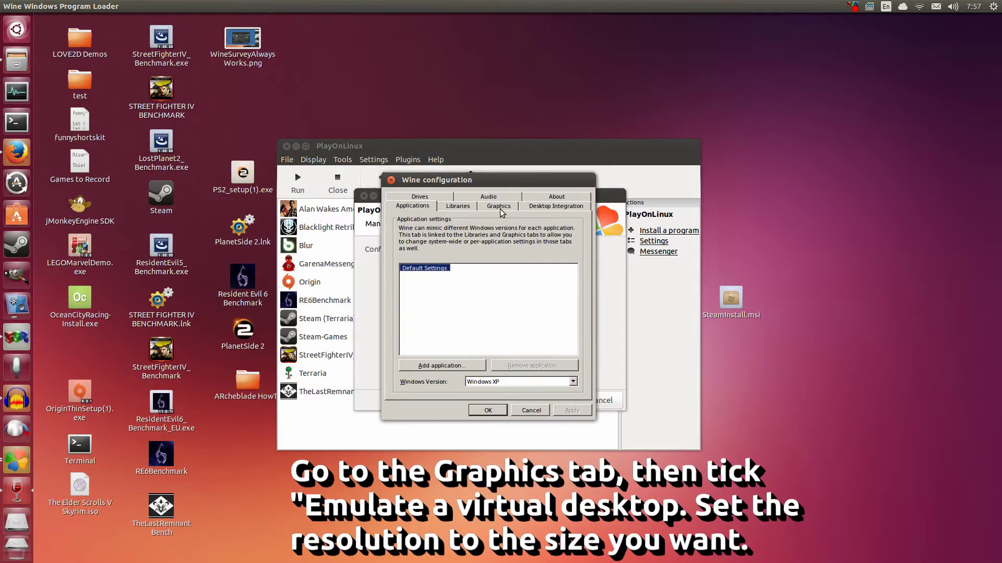
{"action": "left_click", "coordinate": [499, 208]}
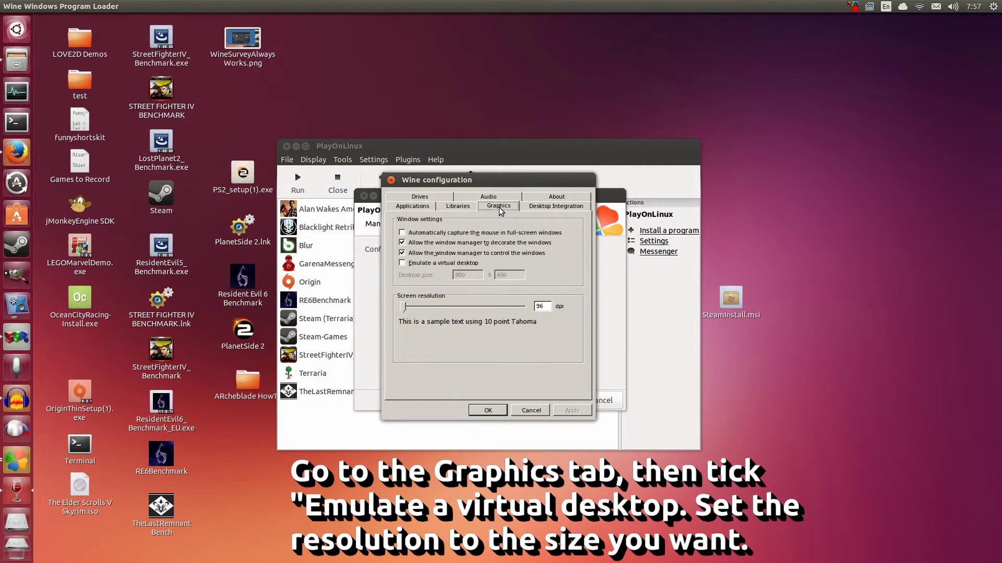
{"action": "left_click", "coordinate": [401, 263]}
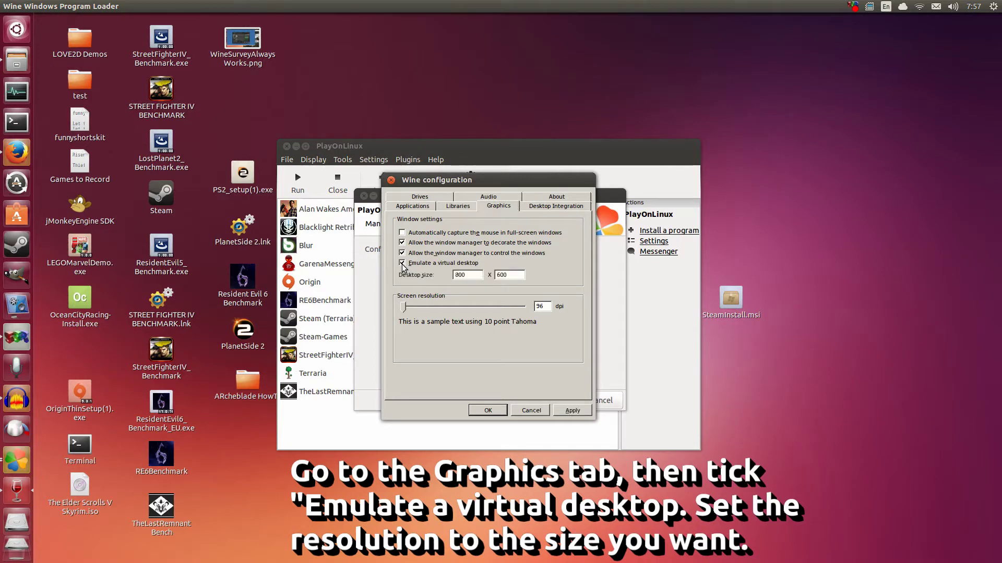
{"action": "double_click", "coordinate": [471, 275]}
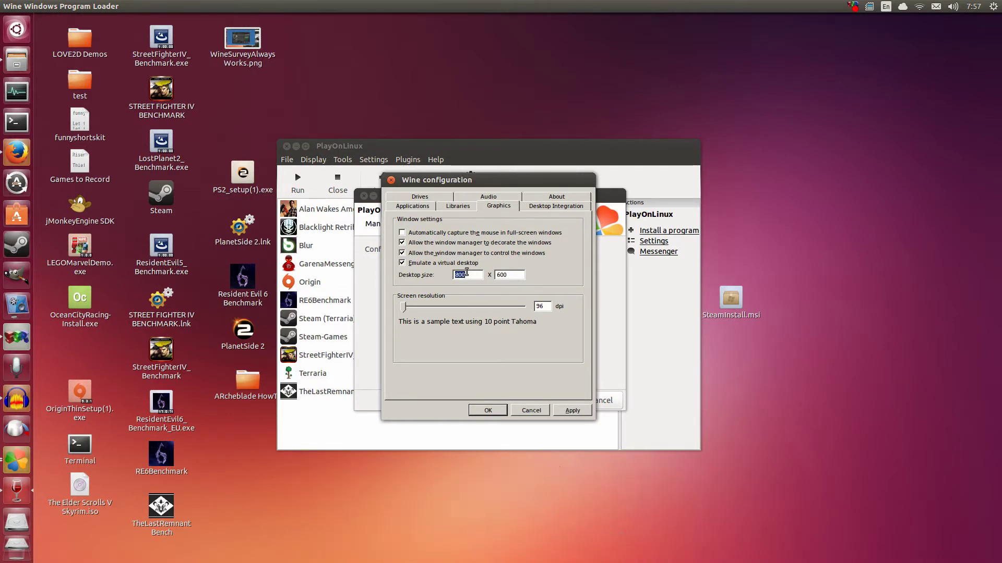
{"action": "type", "text": "1600"}
{"action": "left_click", "coordinate": [513, 276]}
{"action": "double_click", "coordinate": [513, 277]}
{"action": "type", "text": "900"}
{"action": "left_click", "coordinate": [572, 410]}
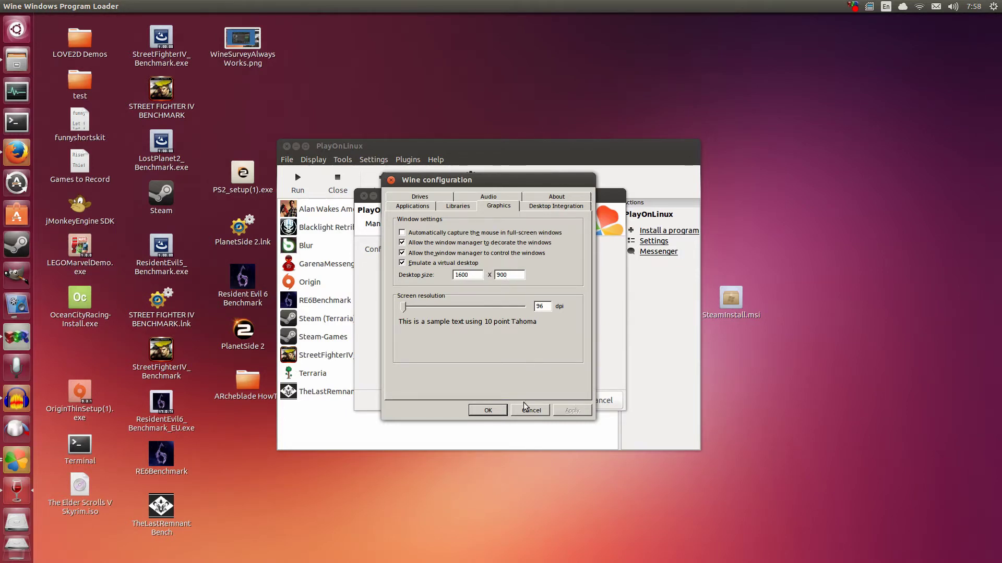
Step: Close Wine configuration, then tick POL_Install_dotnet40 in the libraries list and continue
{"action": "left_click", "coordinate": [487, 410]}
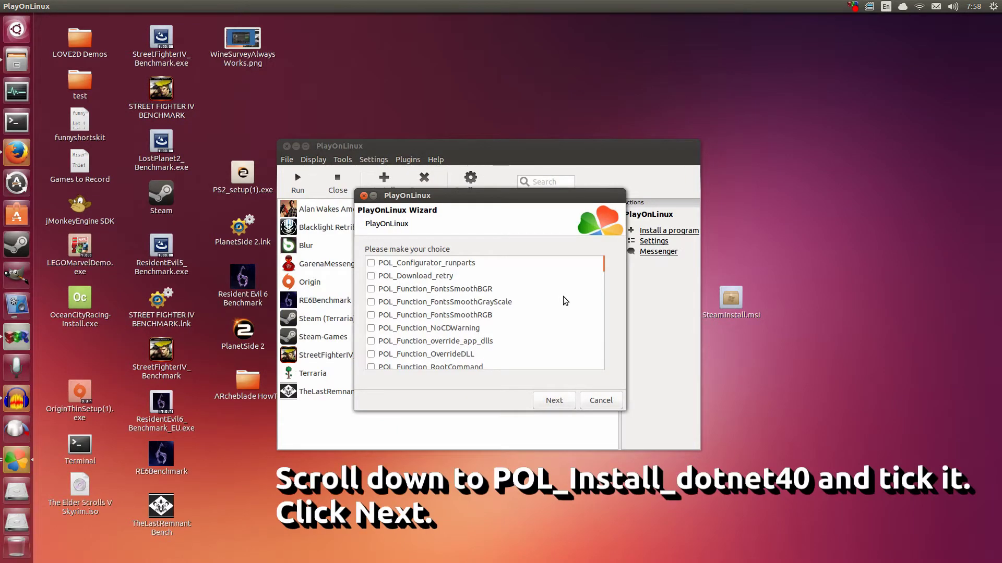
{"action": "scroll", "coordinate": [563, 297], "scroll_direction": "down", "scroll_amount": 10}
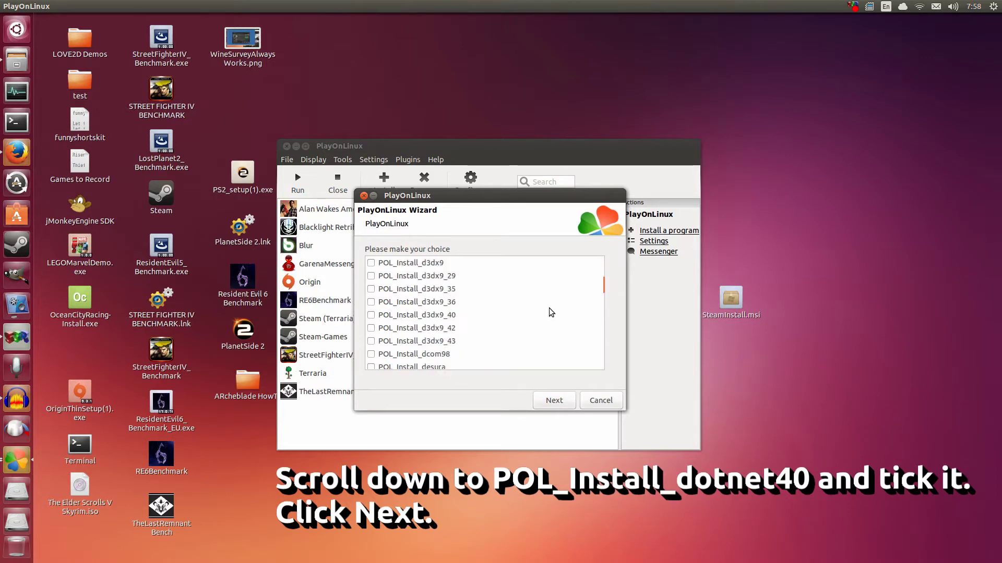
{"action": "scroll", "coordinate": [549, 308], "scroll_direction": "down", "scroll_amount": 5}
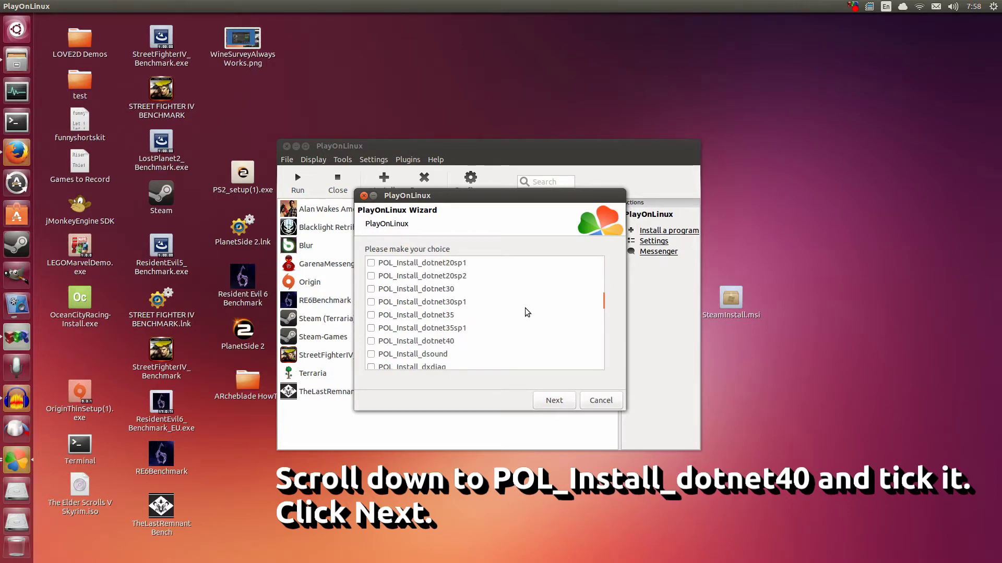
{"action": "scroll", "coordinate": [526, 318], "scroll_direction": "down", "scroll_amount": 1}
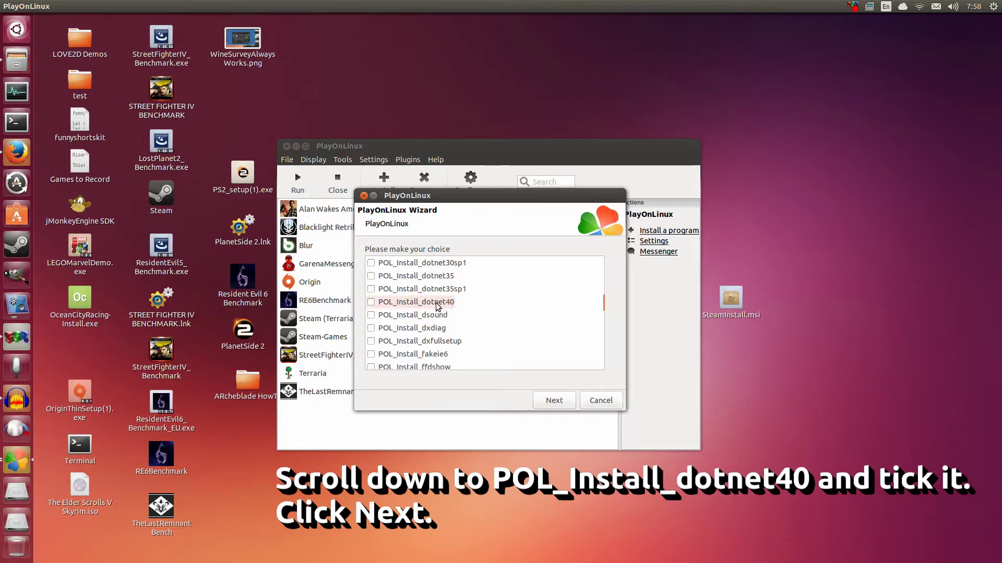
{"action": "left_click", "coordinate": [372, 302]}
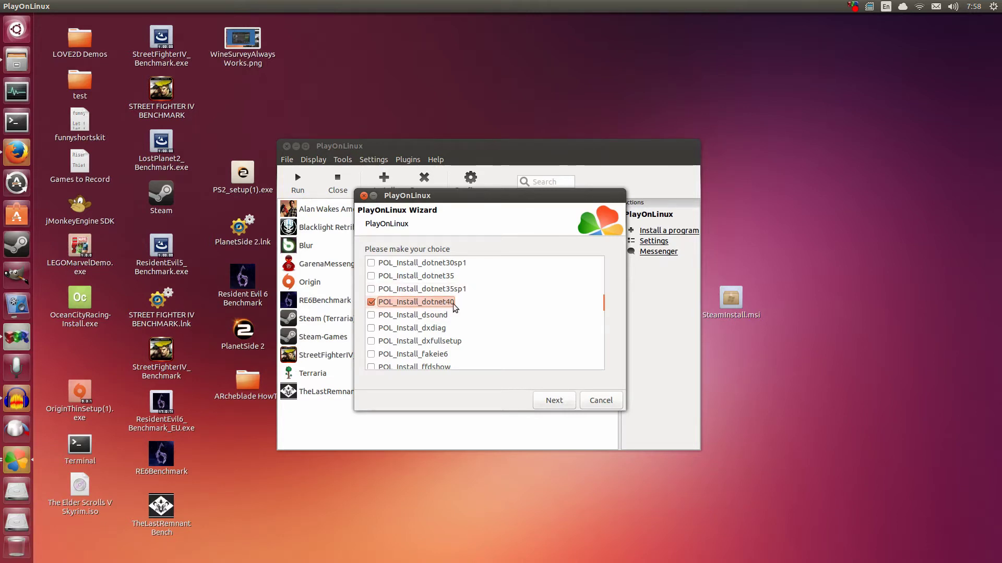
{"action": "left_click", "coordinate": [555, 400]}
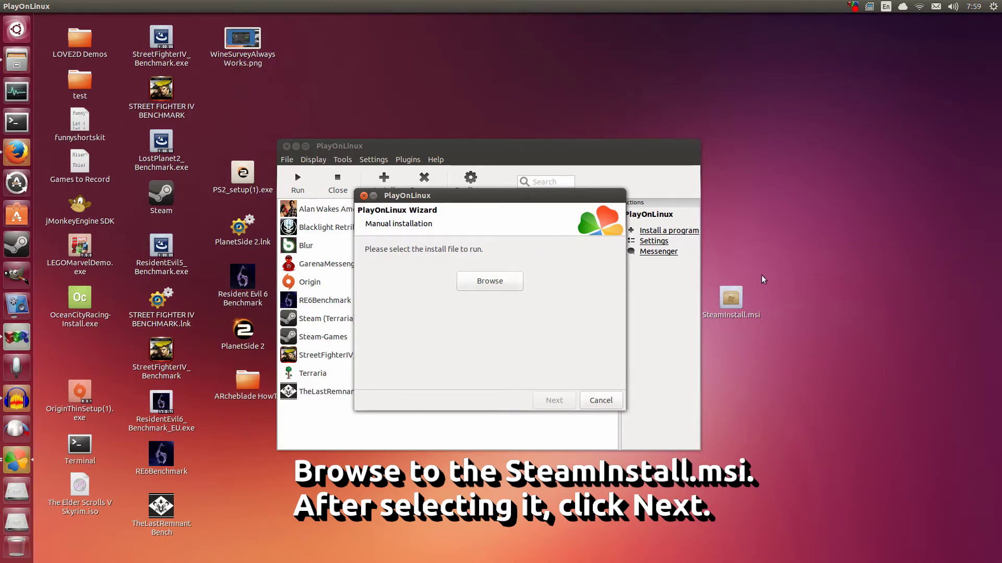
Step: Browse to the Desktop and choose SteamInstall.msi as the install file
{"action": "left_click", "coordinate": [511, 280]}
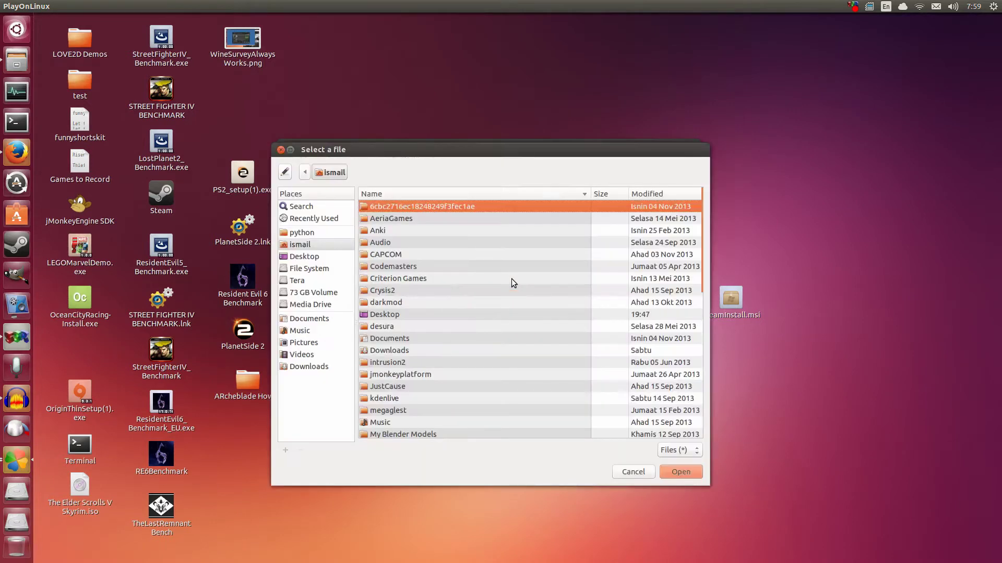
{"action": "left_click", "coordinate": [334, 256]}
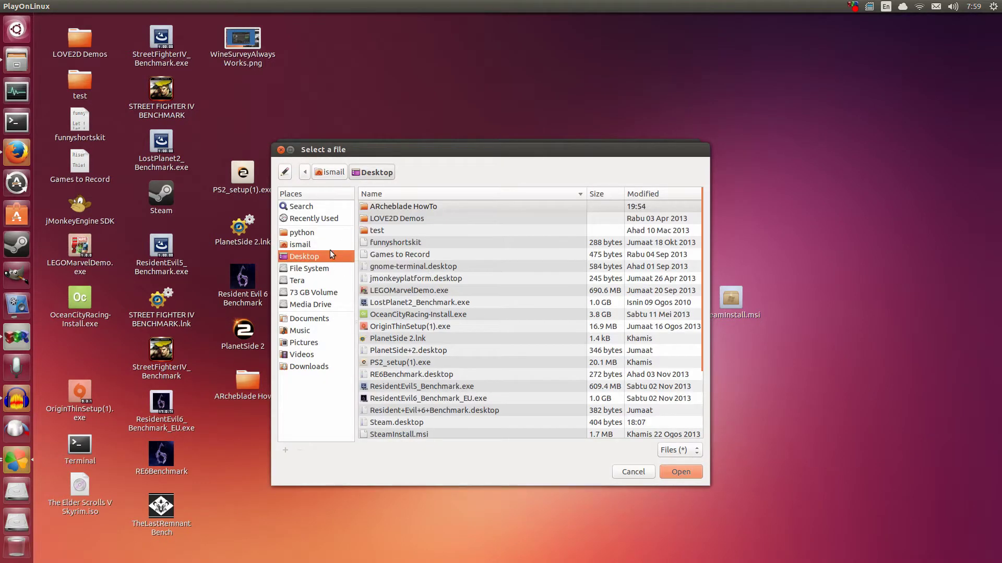
{"action": "scroll", "coordinate": [459, 292], "scroll_direction": "down", "scroll_amount": 5}
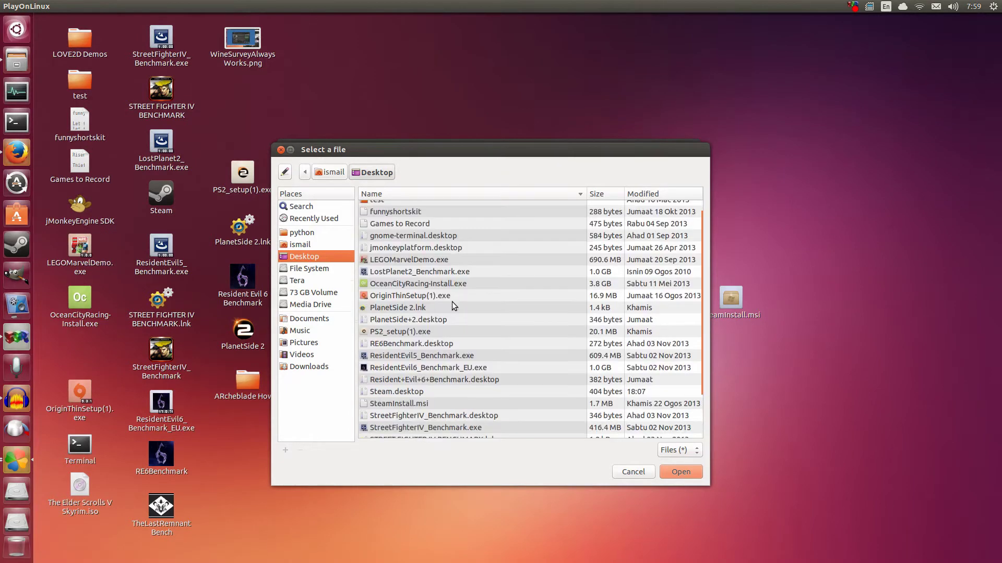
{"action": "left_click", "coordinate": [426, 348]}
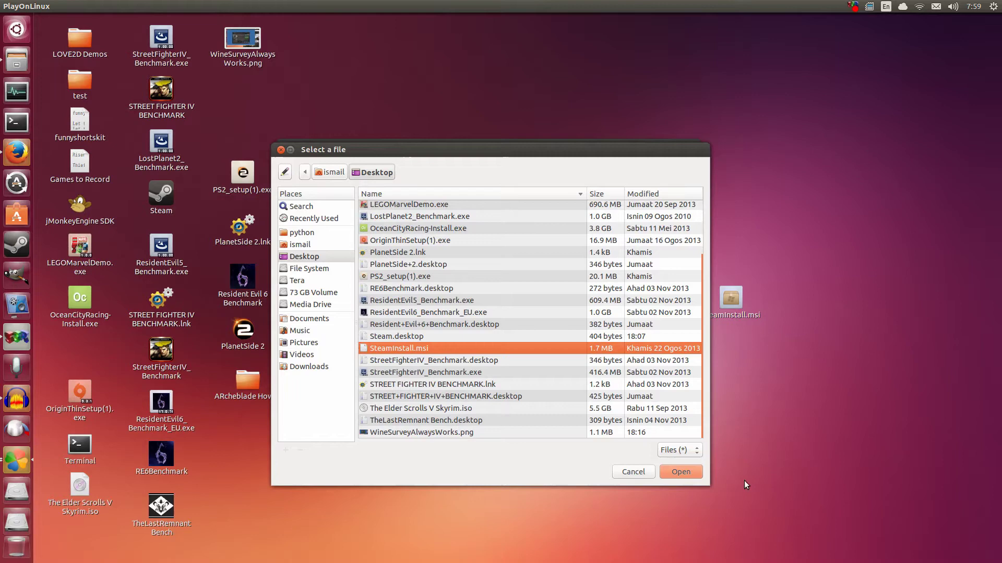
{"action": "left_click", "coordinate": [684, 471]}
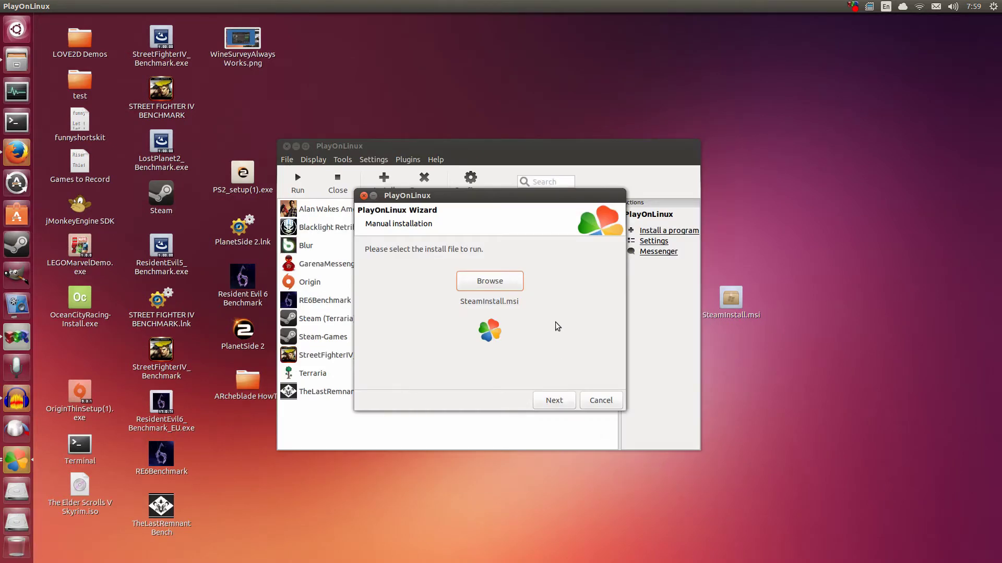
Step: Run the Steam installer and accept the Steam licence agreement
{"action": "left_click", "coordinate": [555, 393]}
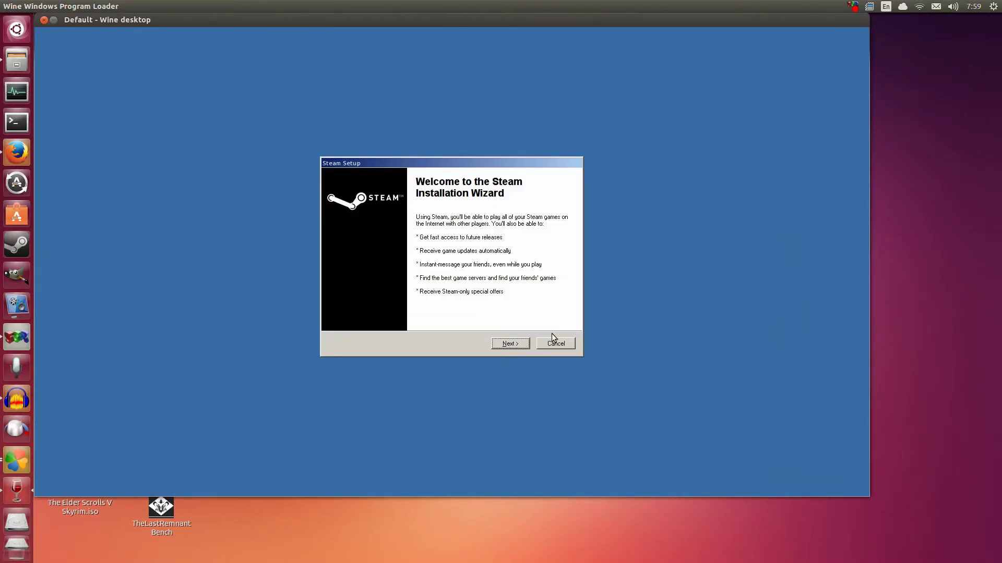
{"action": "left_click_drag", "start_coordinate": [457, 23], "coordinate": [504, 67]}
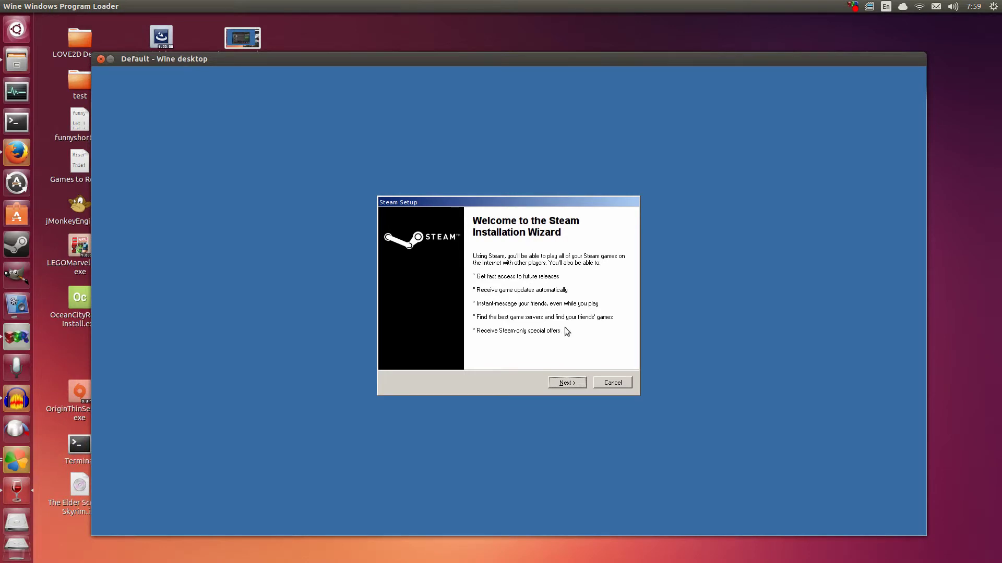
{"action": "left_click", "coordinate": [565, 383]}
{"action": "left_click", "coordinate": [498, 355]}
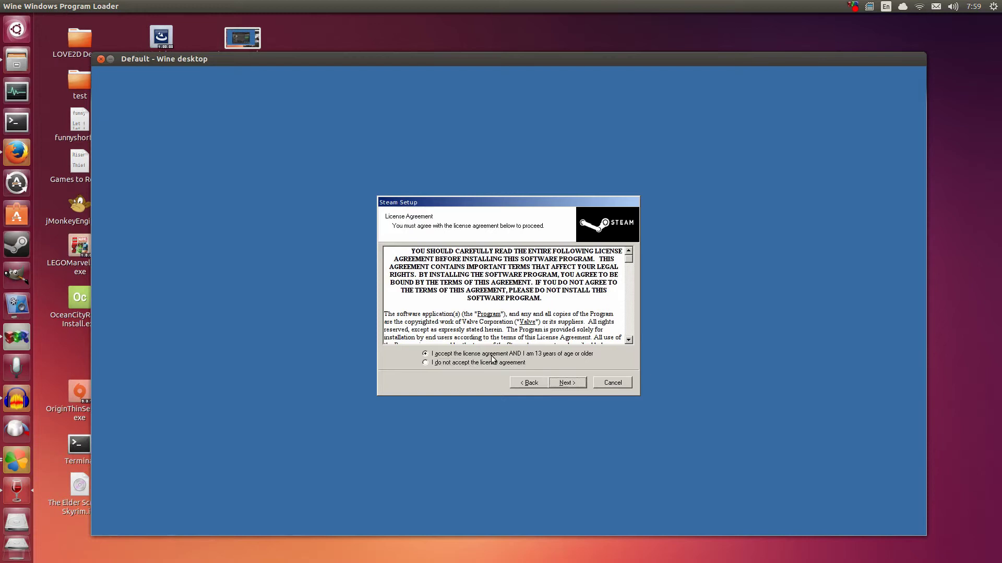
{"action": "left_click", "coordinate": [566, 383]}
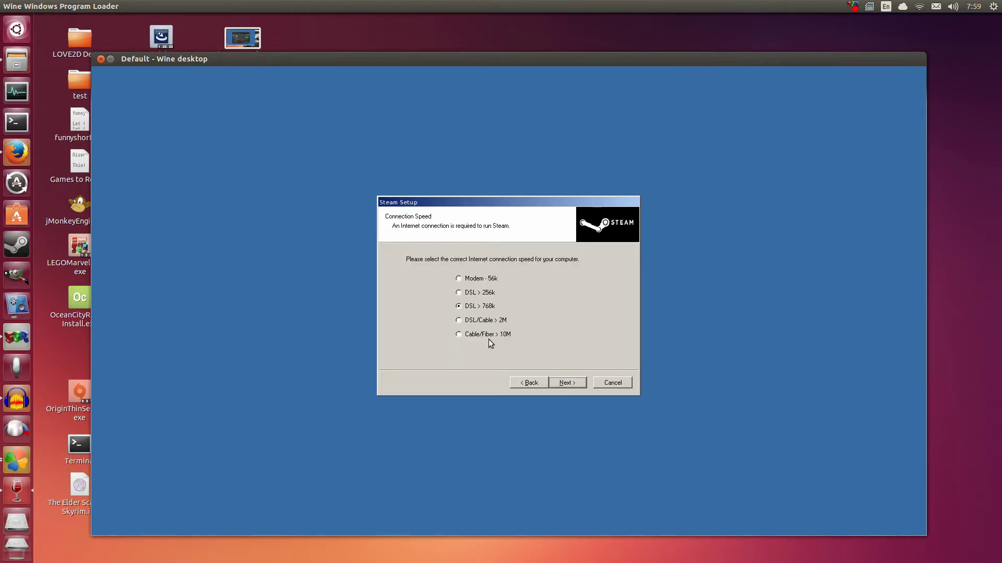
Step: Choose Cable/Fiber > 10M and English, then install Steam to C:\Program Files\Steam\ and finish
{"action": "left_click", "coordinate": [484, 336]}
{"action": "left_click", "coordinate": [568, 386]}
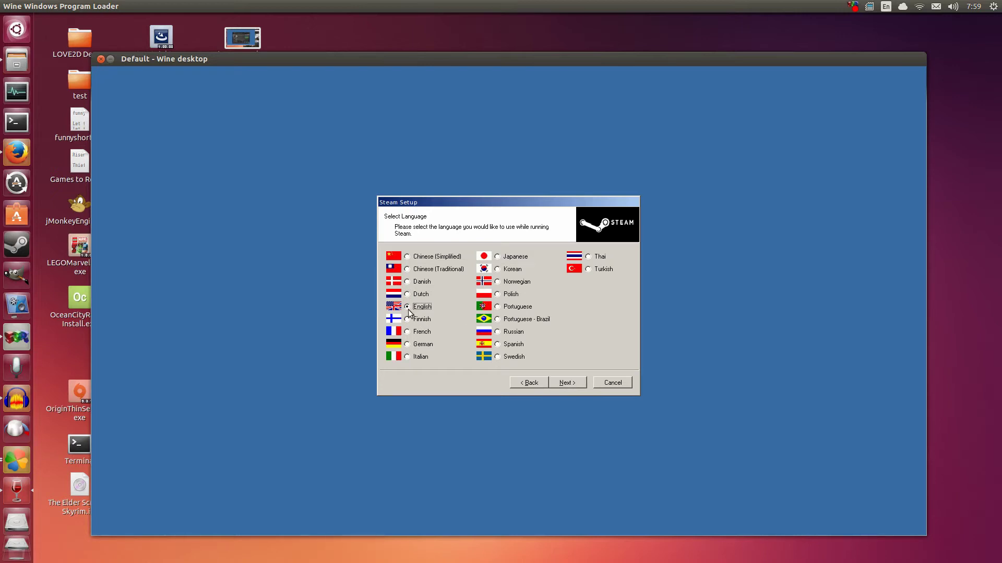
{"action": "left_click", "coordinate": [570, 387]}
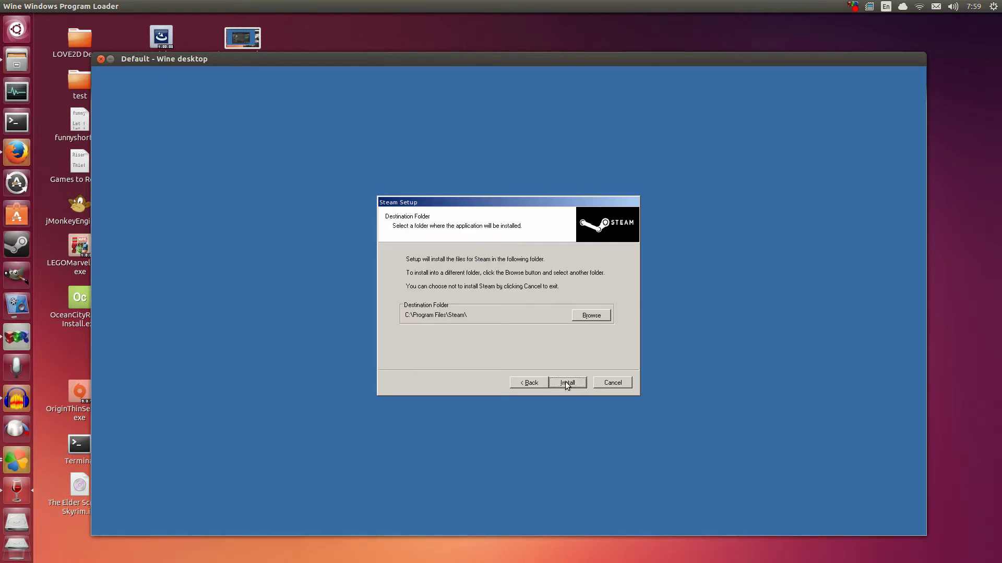
{"action": "left_click", "coordinate": [567, 384]}
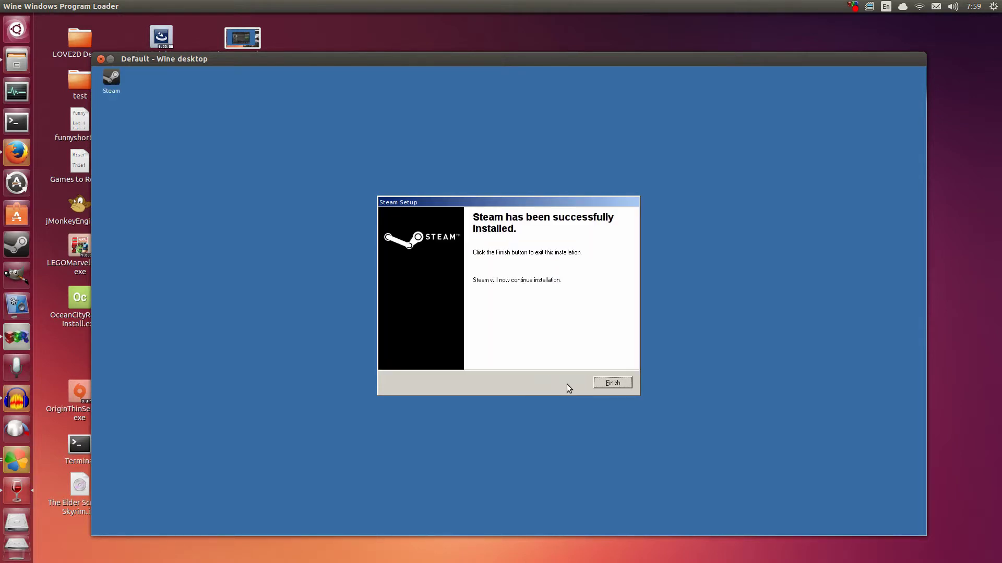
{"action": "left_click", "coordinate": [616, 384]}
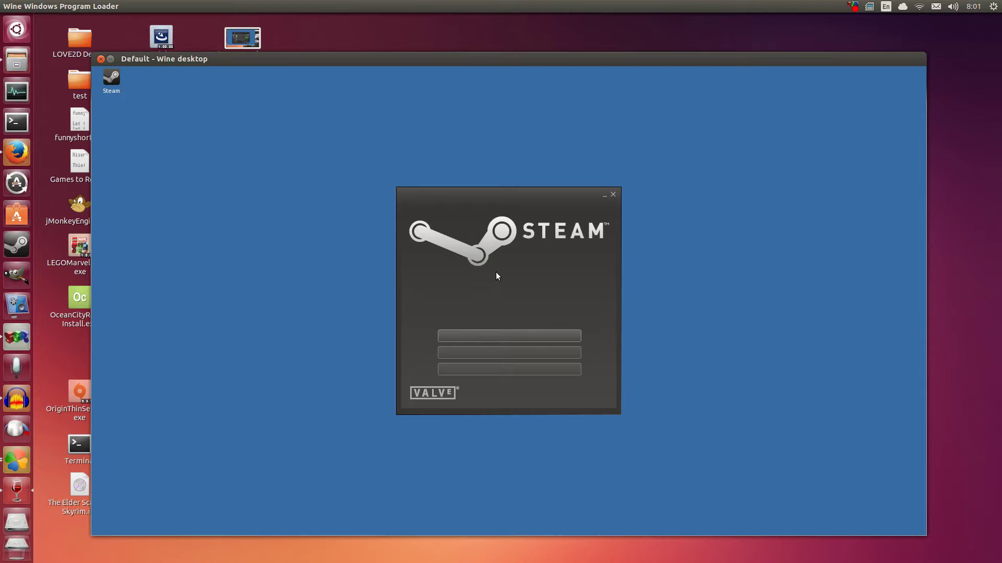
Step: Dismiss the Steam login window without signing in so the wizard can continue
{"action": "left_click", "coordinate": [613, 194]}
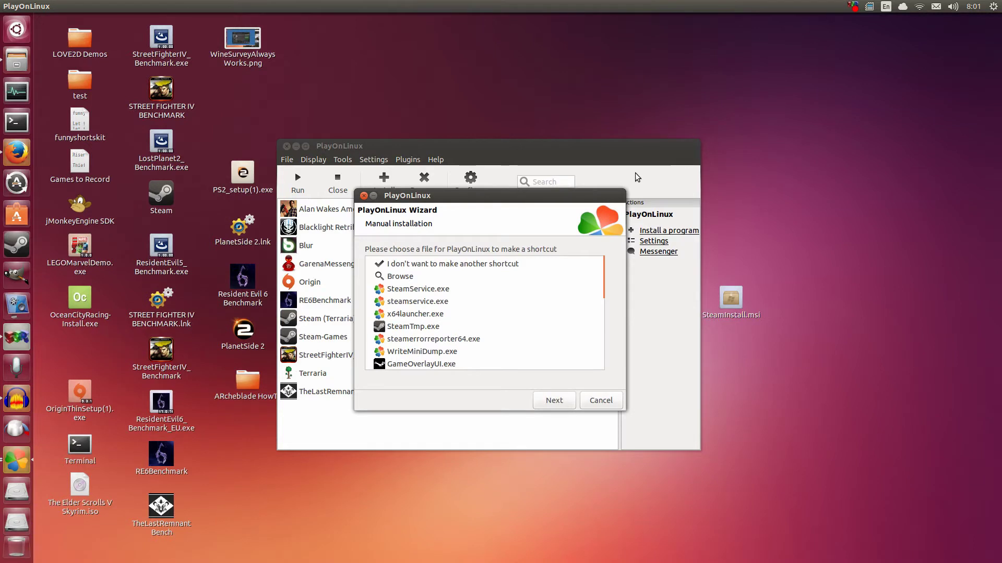
Step: Create a Steam-ArcheBlade shortcut to Steam.exe, declining any additional shortcut
{"action": "scroll", "coordinate": [530, 286], "scroll_direction": "down", "scroll_amount": 2}
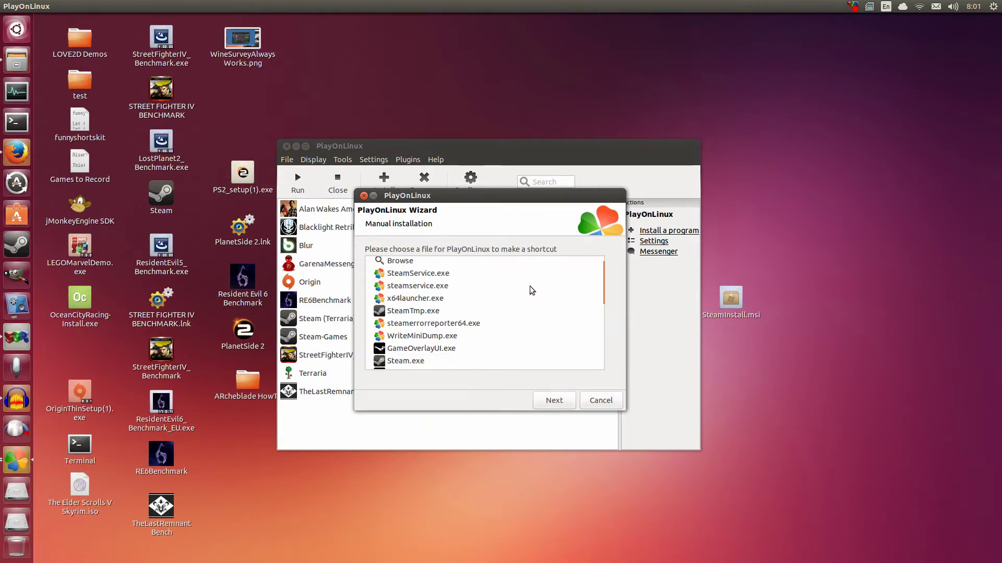
{"action": "left_click", "coordinate": [431, 347]}
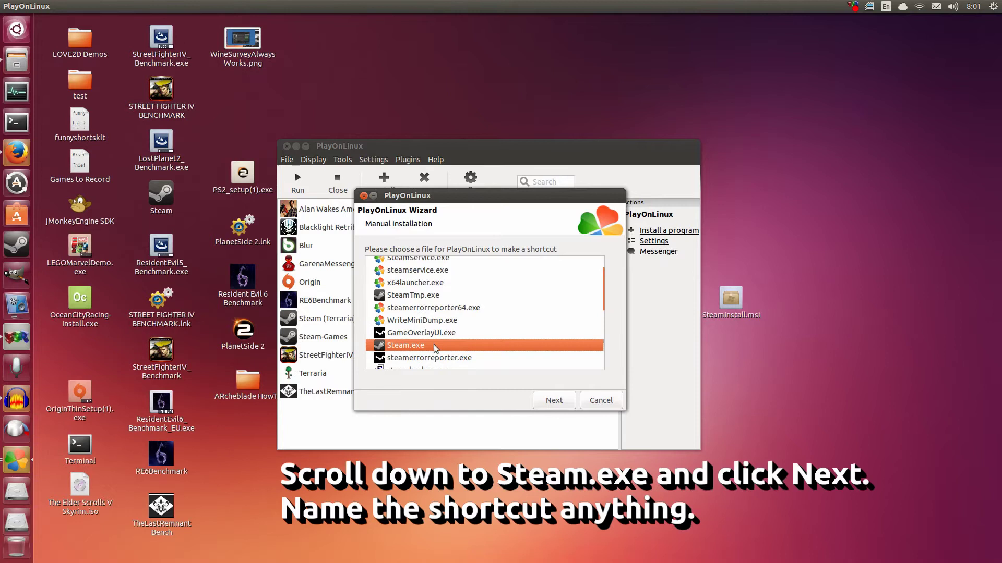
{"action": "left_click", "coordinate": [554, 400]}
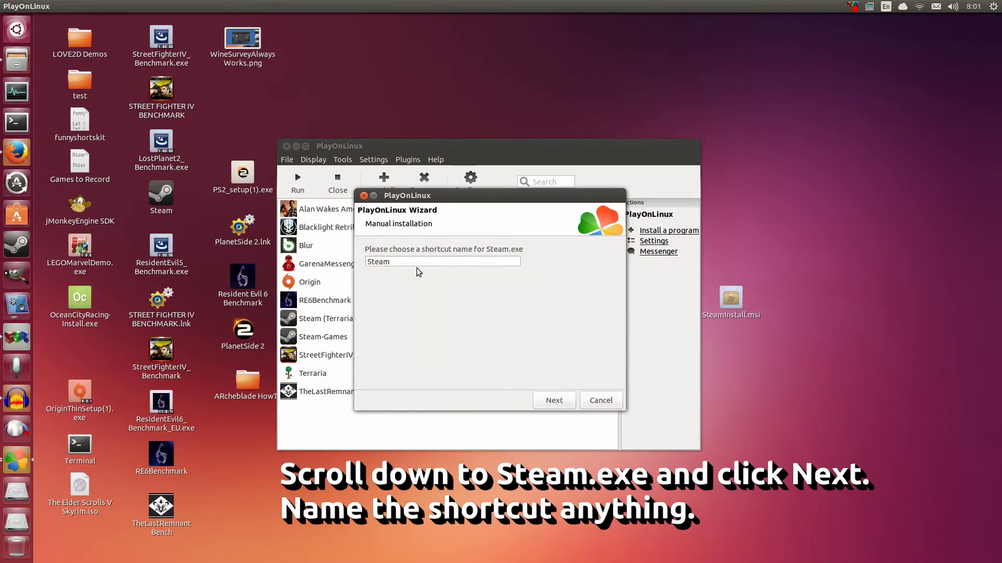
{"action": "left_click", "coordinate": [415, 264]}
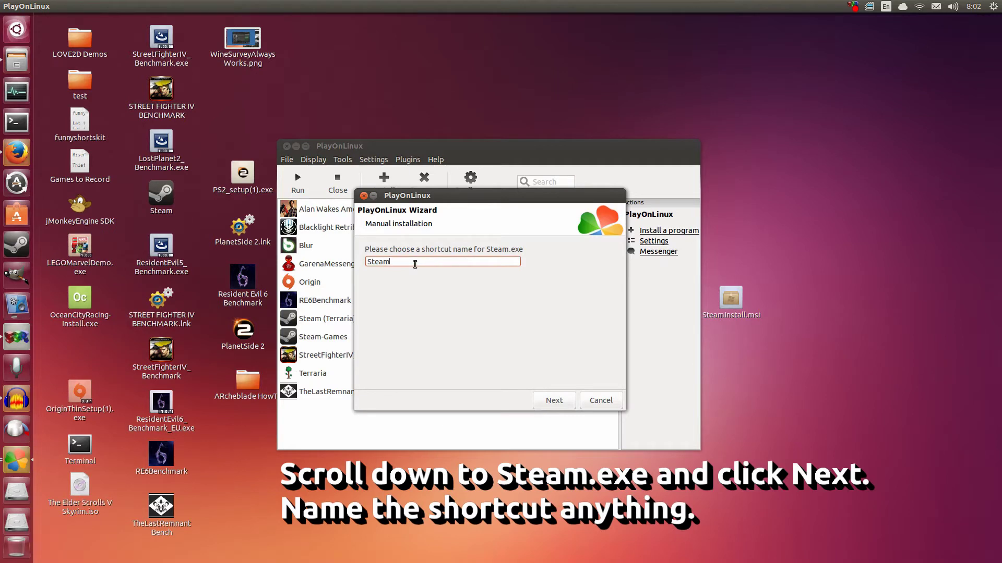
{"action": "type", "text": "-Archeblade"}
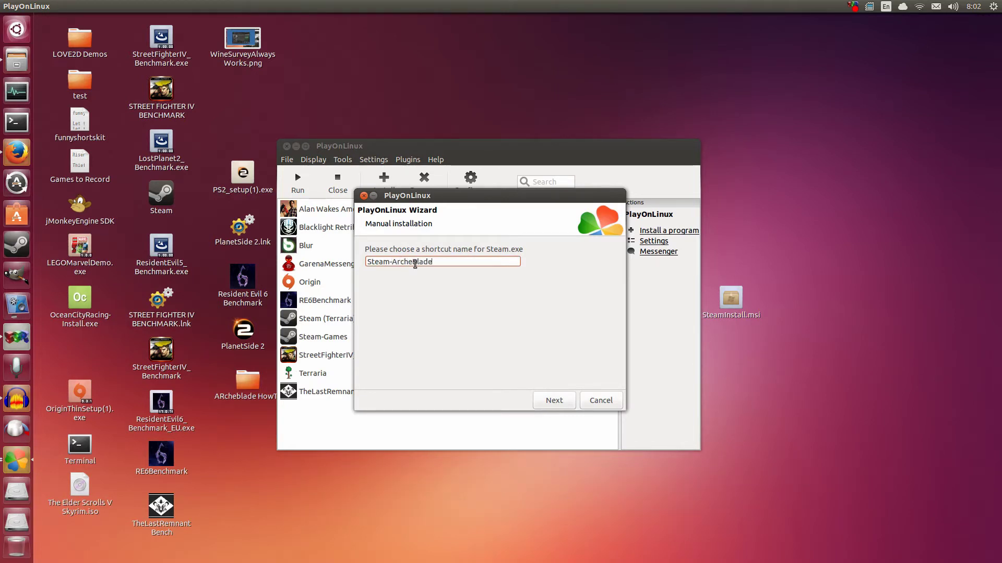
{"action": "left_click", "coordinate": [557, 398]}
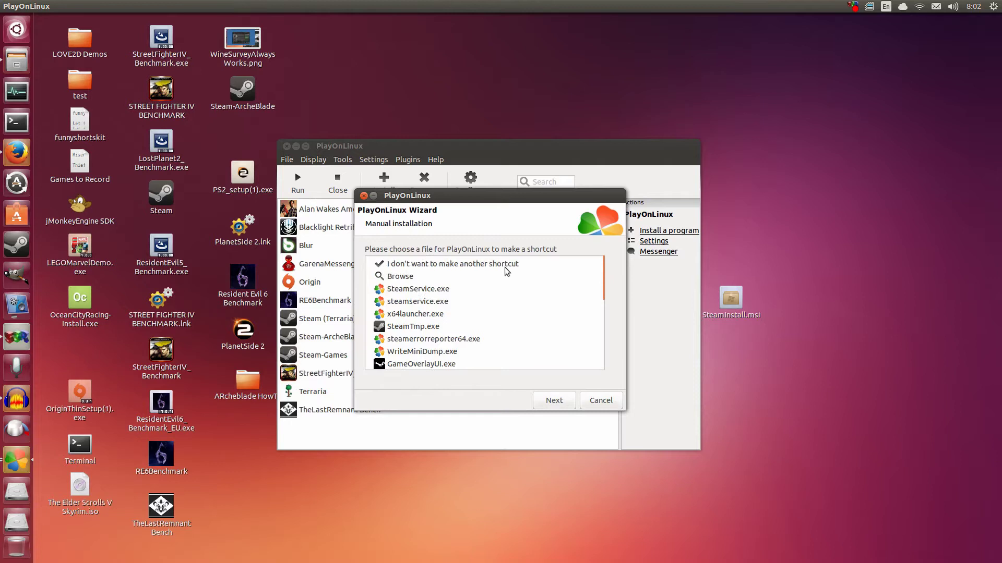
{"action": "left_click", "coordinate": [501, 264]}
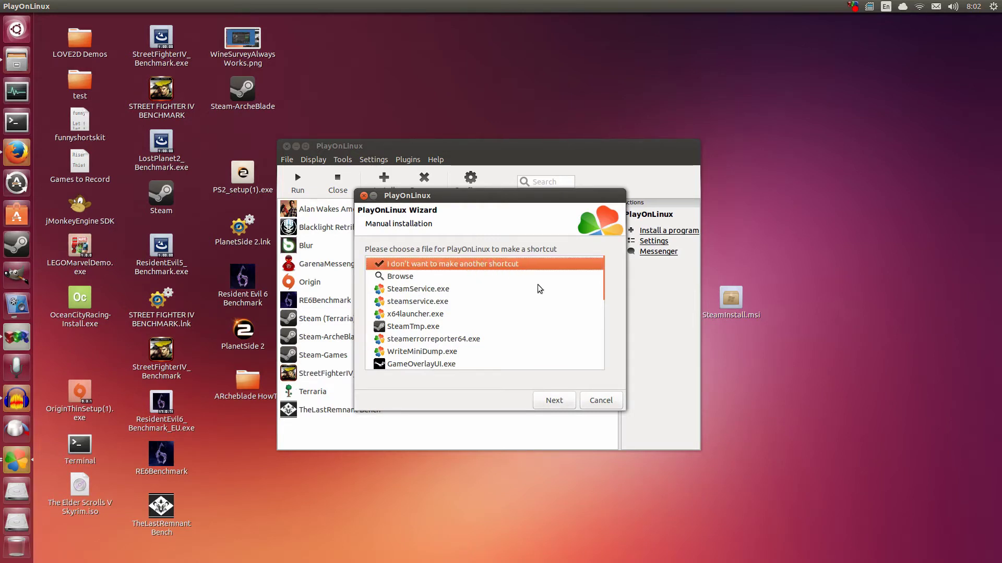
{"action": "left_click", "coordinate": [558, 401]}
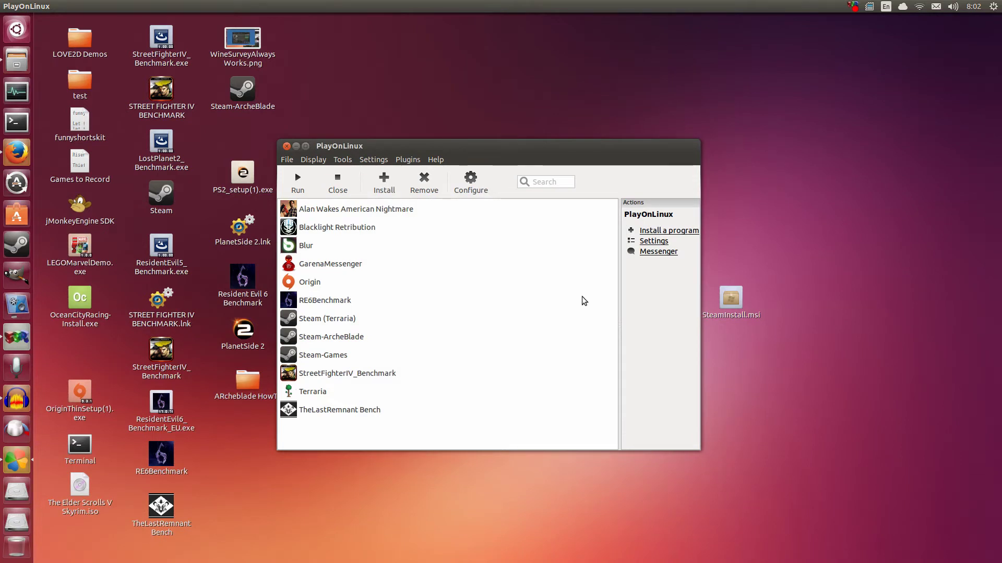
Step: Select Steam-ArcheBlade in the program list and dismiss the PNG image load error
{"action": "mouse_move", "coordinate": [546, 146]}
{"action": "left_mouse_down"}
{"action": "mouse_move", "coordinate": [559, 150]}
{"action": "mouse_move", "coordinate": [550, 149]}
{"action": "left_mouse_up"}
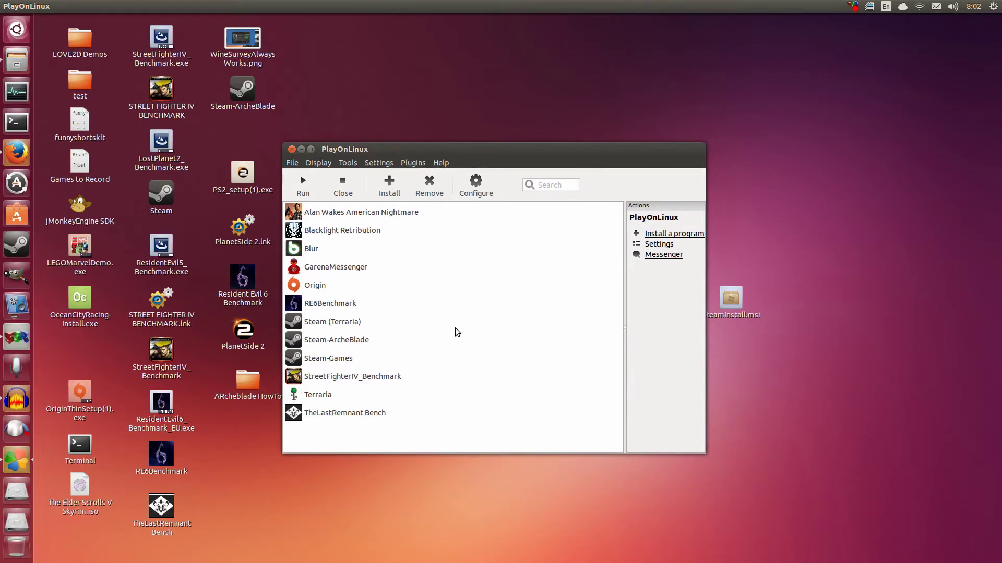
{"action": "left_click", "coordinate": [377, 340]}
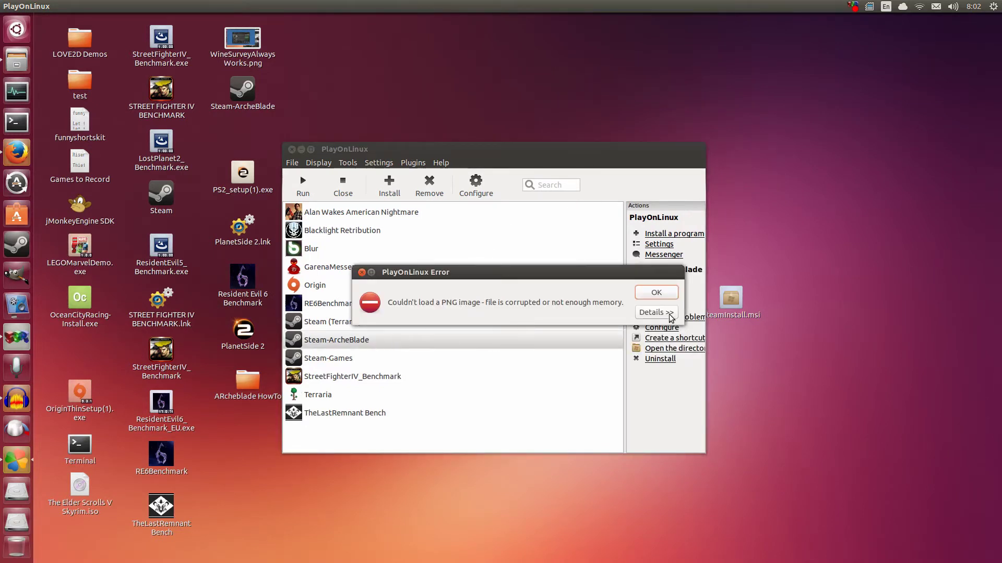
{"action": "left_click_drag", "start_coordinate": [558, 271], "coordinate": [592, 275]}
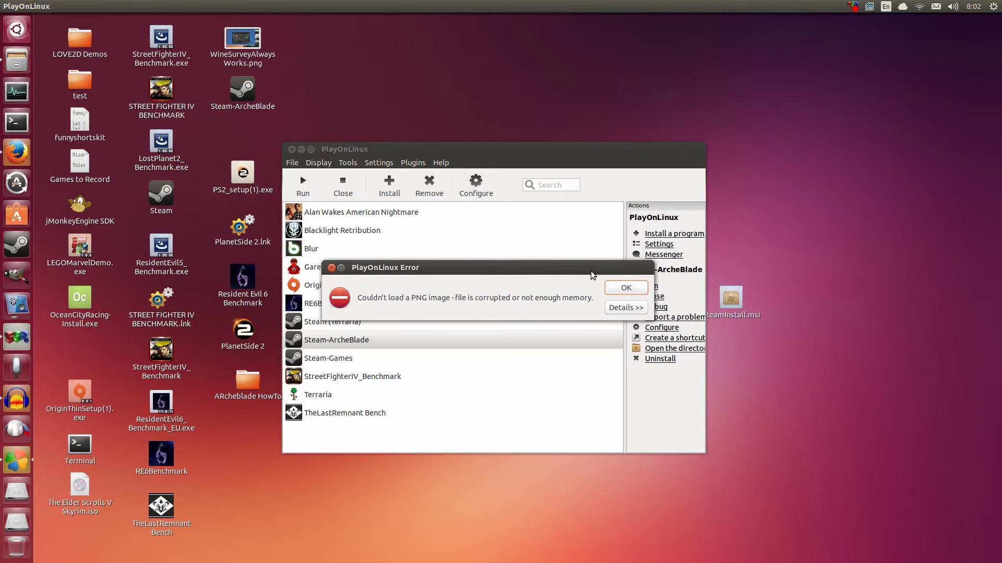
{"action": "left_click", "coordinate": [625, 288]}
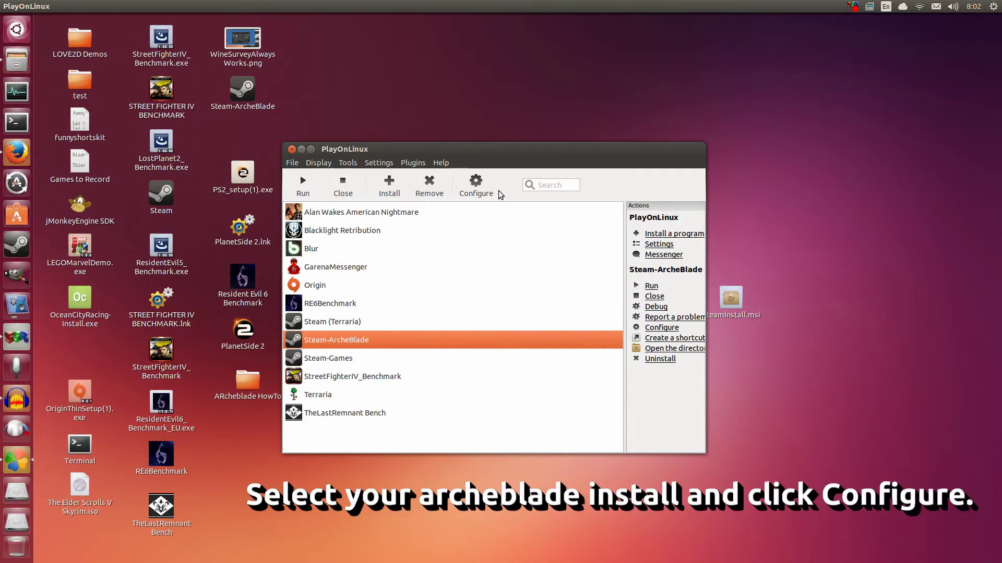
Step: Give Steam-ArcheBlade the launch argument -no-dwrite in its configuration's General settings
{"action": "left_click", "coordinate": [480, 183]}
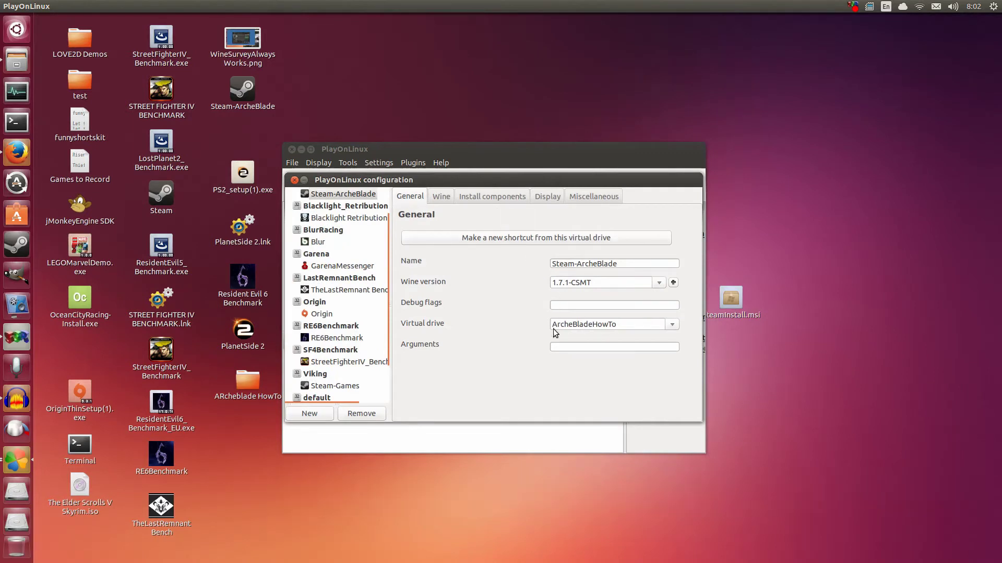
{"action": "left_click", "coordinate": [560, 347]}
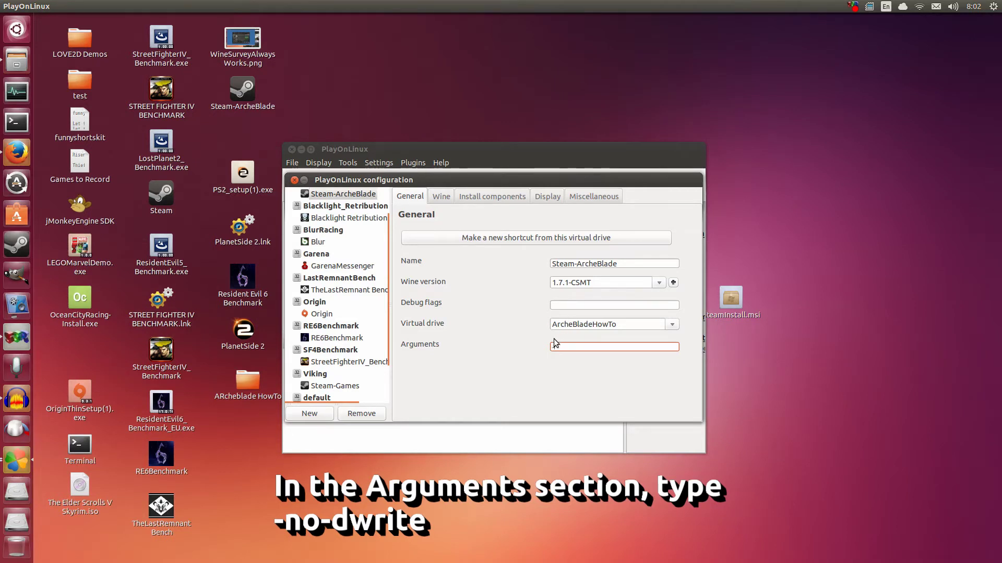
{"action": "type", "text": "-no-dwrite"}
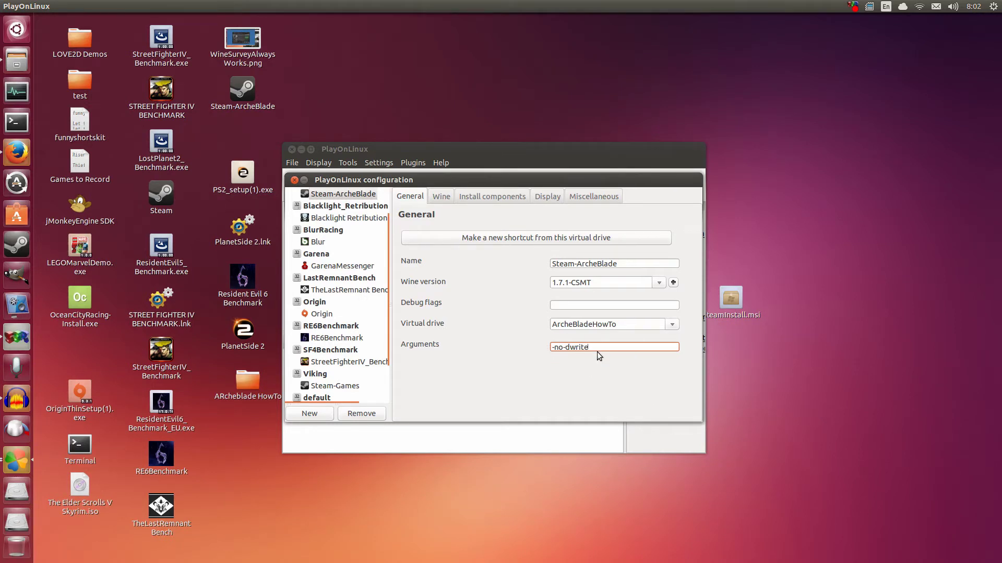
{"action": "left_click", "coordinate": [447, 195]}
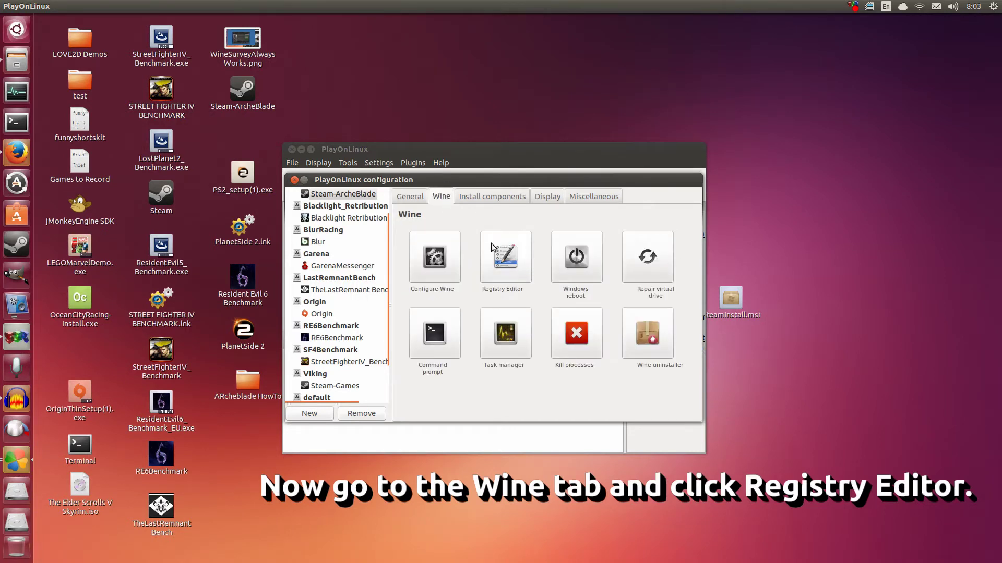
Step: Launch the drive's Wine Registry Editor and arrange it within the Wine desktop window
{"action": "left_click", "coordinate": [512, 261]}
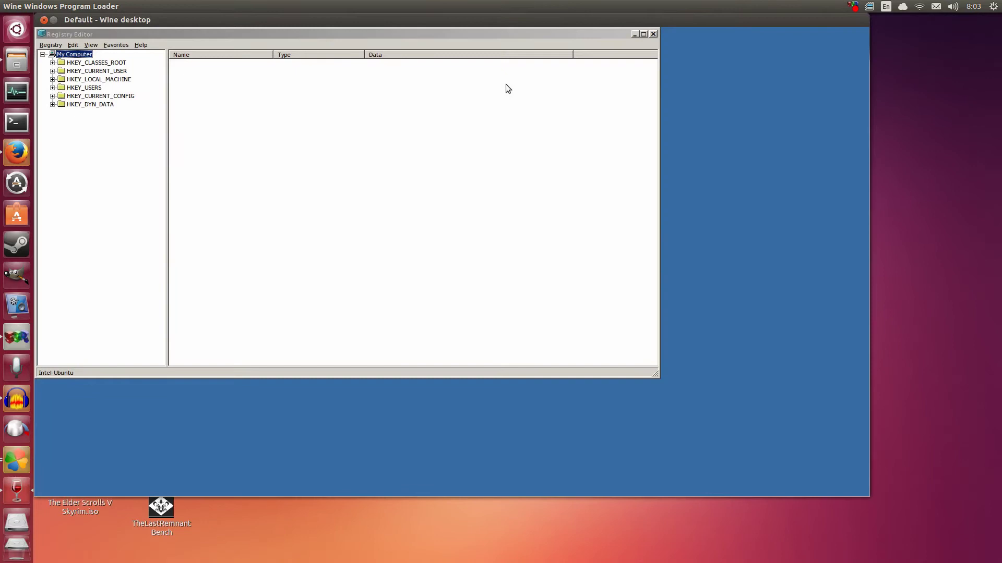
{"action": "left_click_drag", "start_coordinate": [471, 23], "coordinate": [517, 56]}
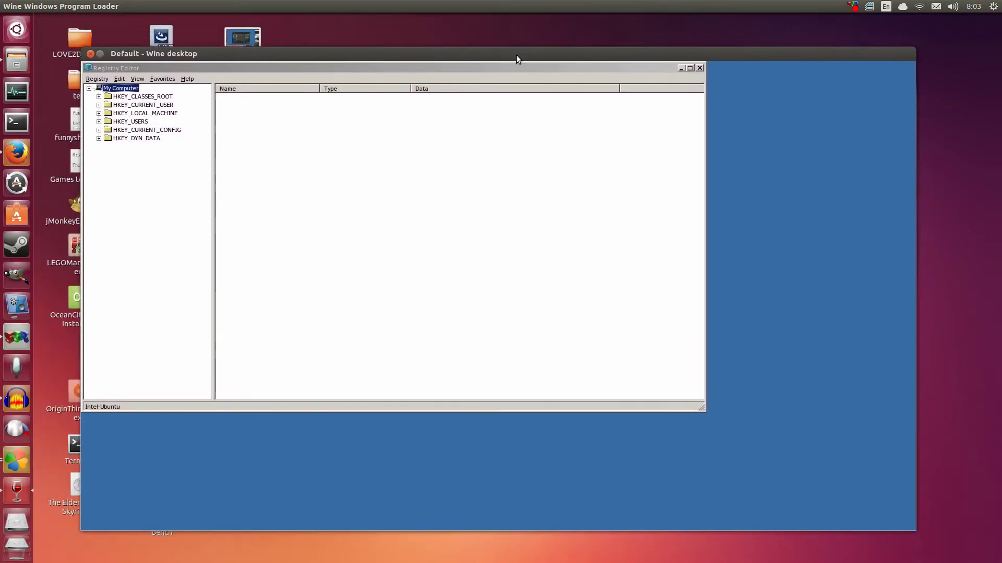
{"action": "left_click_drag", "start_coordinate": [370, 75], "coordinate": [474, 128]}
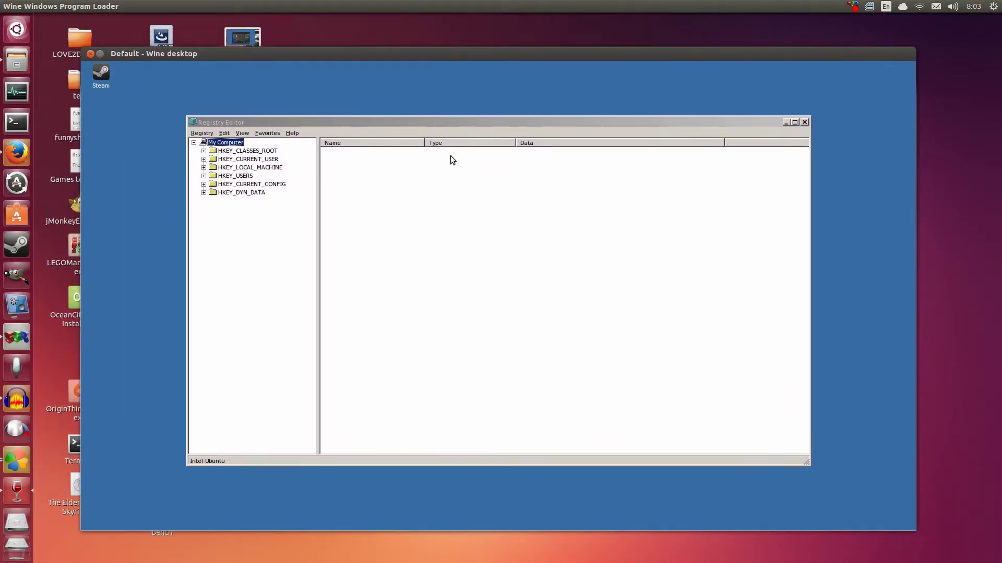
Step: Expand HKEY_CURRENT_USER > Software > Wine in the registry tree
{"action": "double_click", "coordinate": [274, 160]}
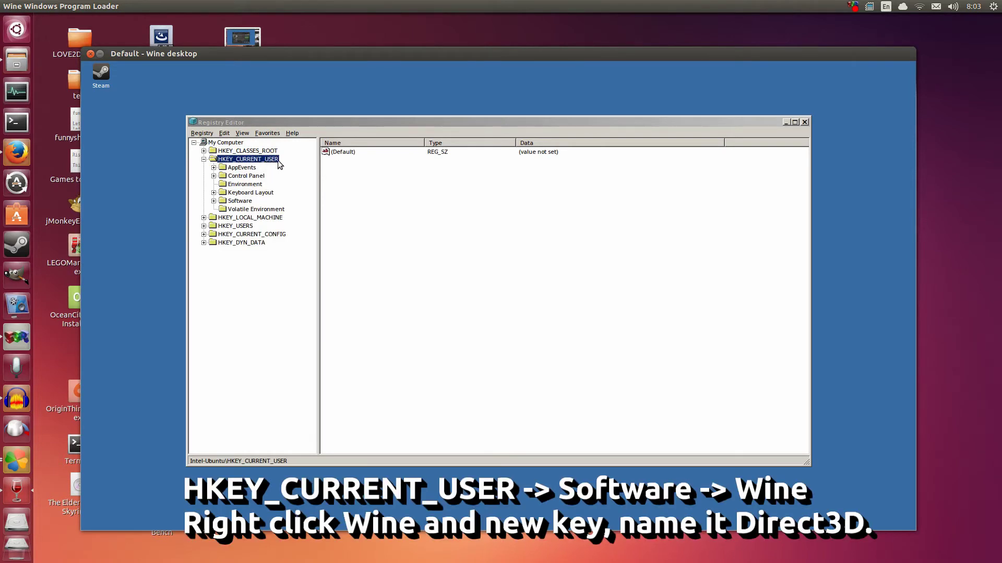
{"action": "double_click", "coordinate": [241, 201]}
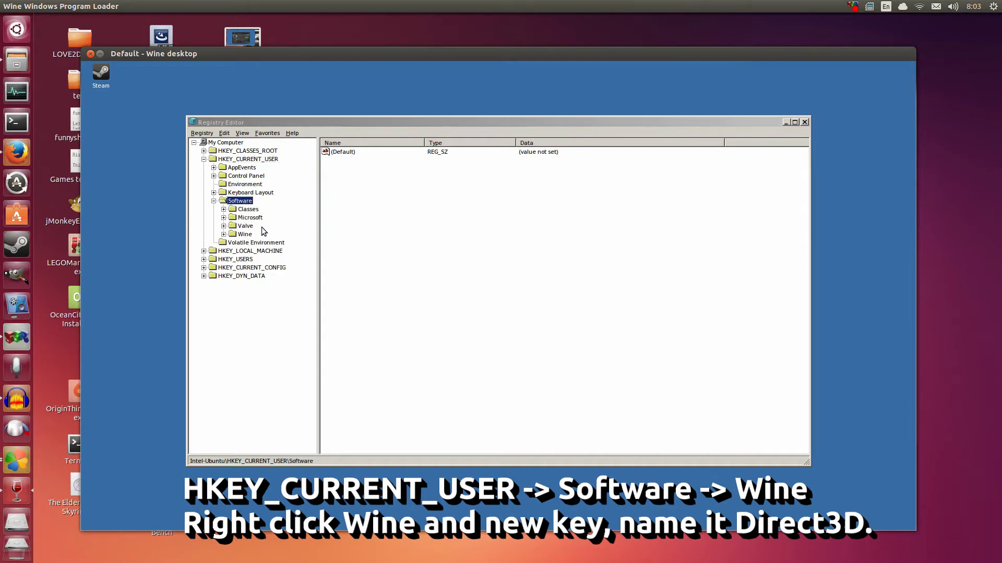
{"action": "double_click", "coordinate": [249, 235]}
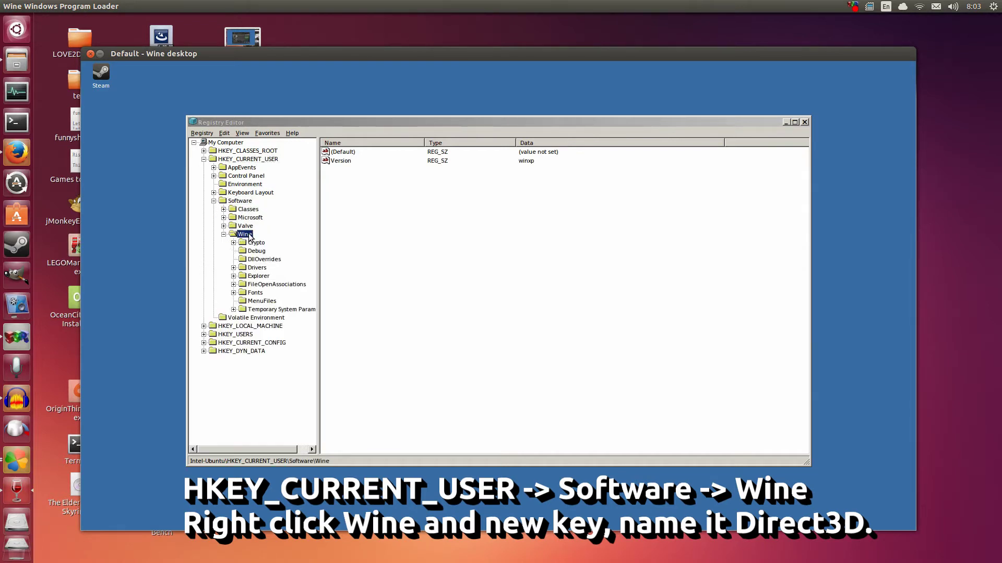
Step: Create a new key named Direct3D under the Wine key and select it
{"action": "right_click", "coordinate": [249, 235]}
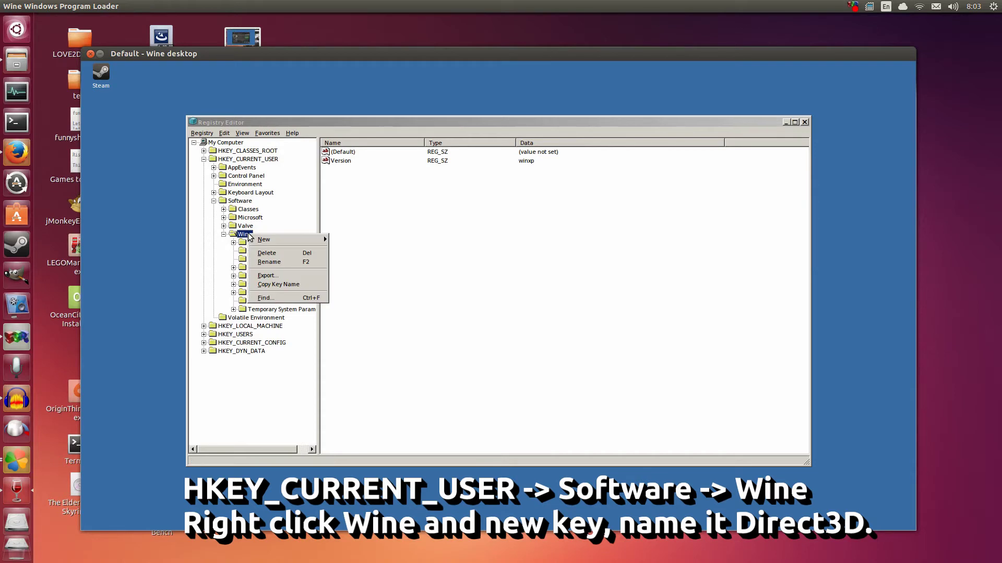
{"action": "mouse_move", "coordinate": [261, 239]}
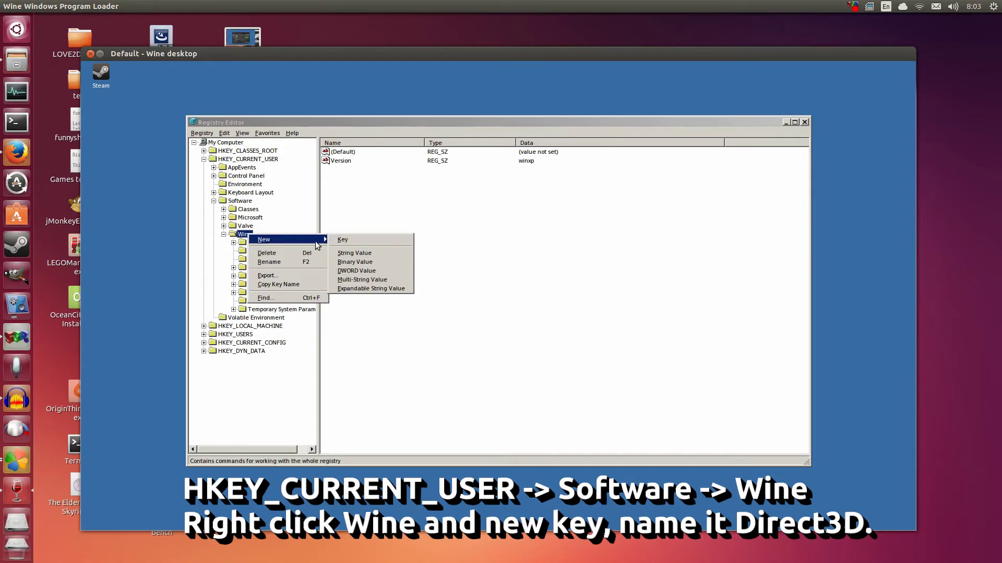
{"action": "left_click", "coordinate": [365, 240]}
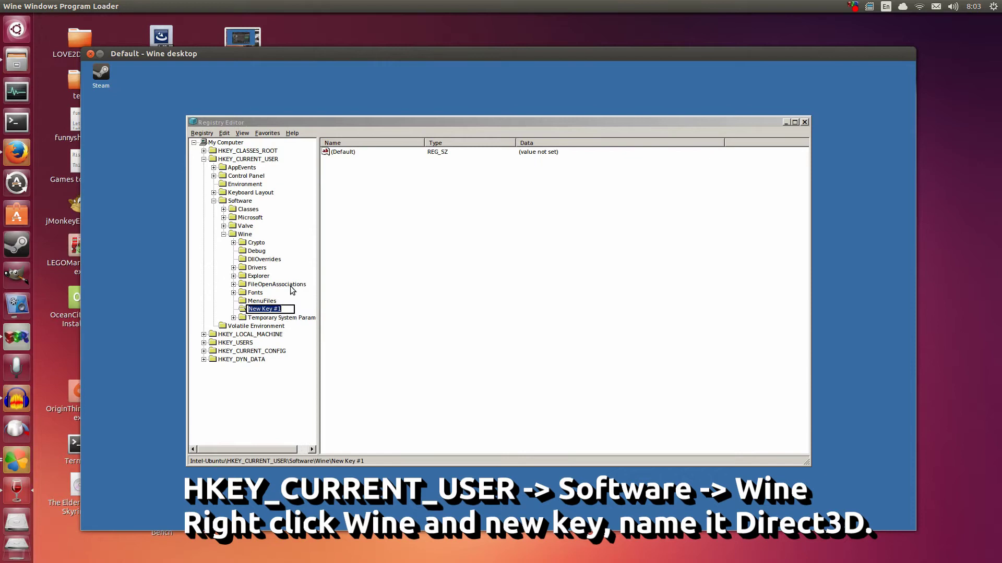
{"action": "type", "text": "Direct3D"}
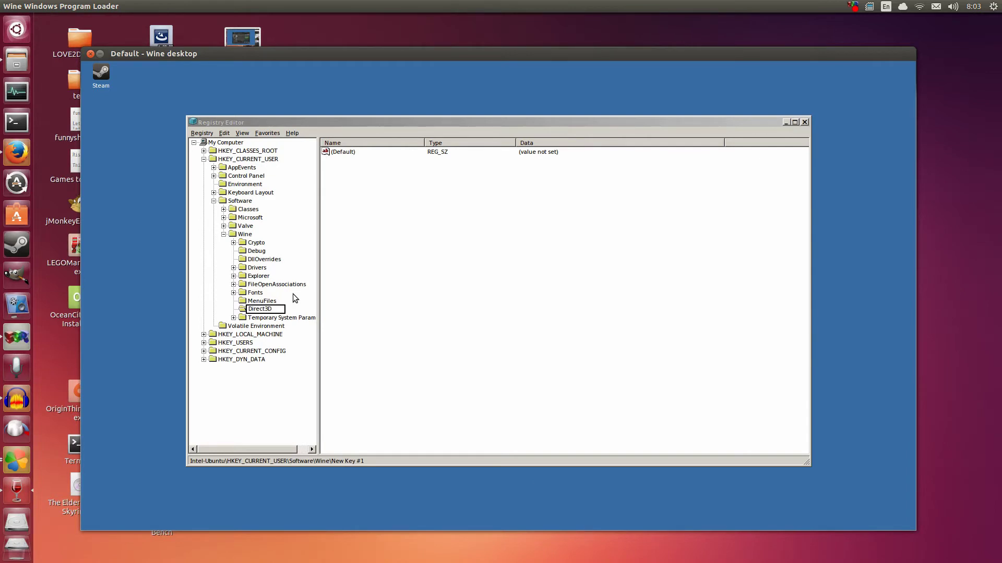
{"action": "key", "text": "Return"}
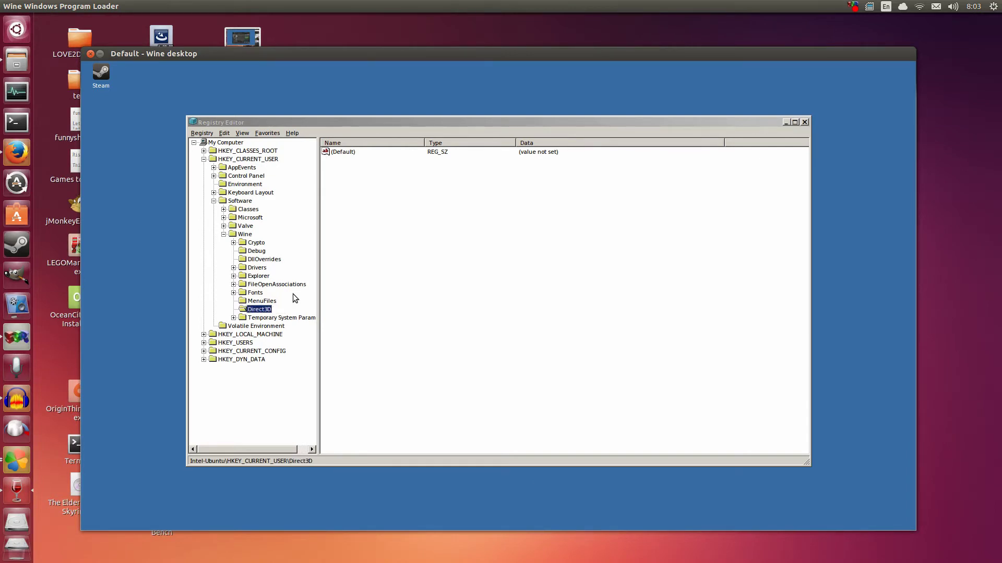
{"action": "left_click", "coordinate": [483, 189]}
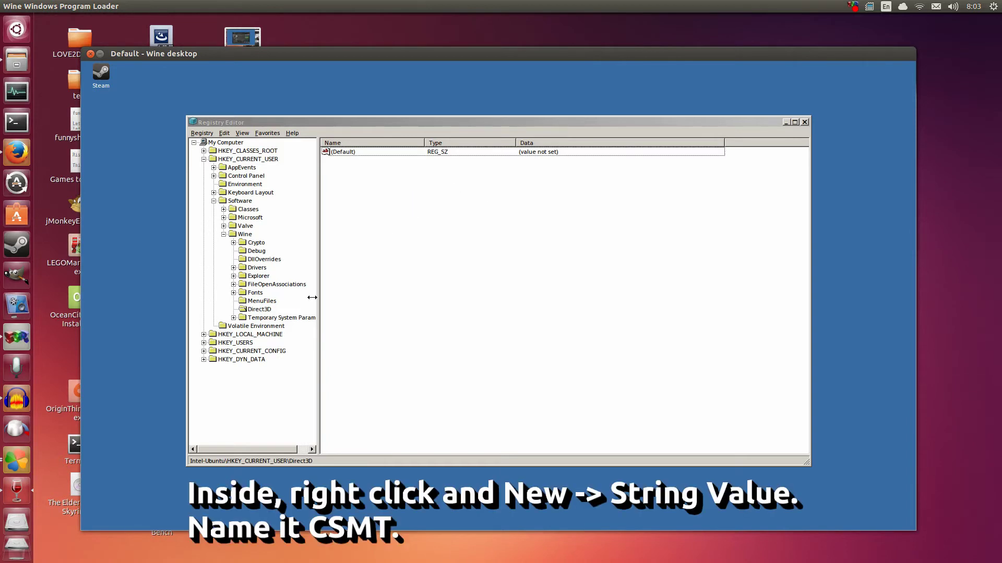
{"action": "left_click", "coordinate": [269, 310]}
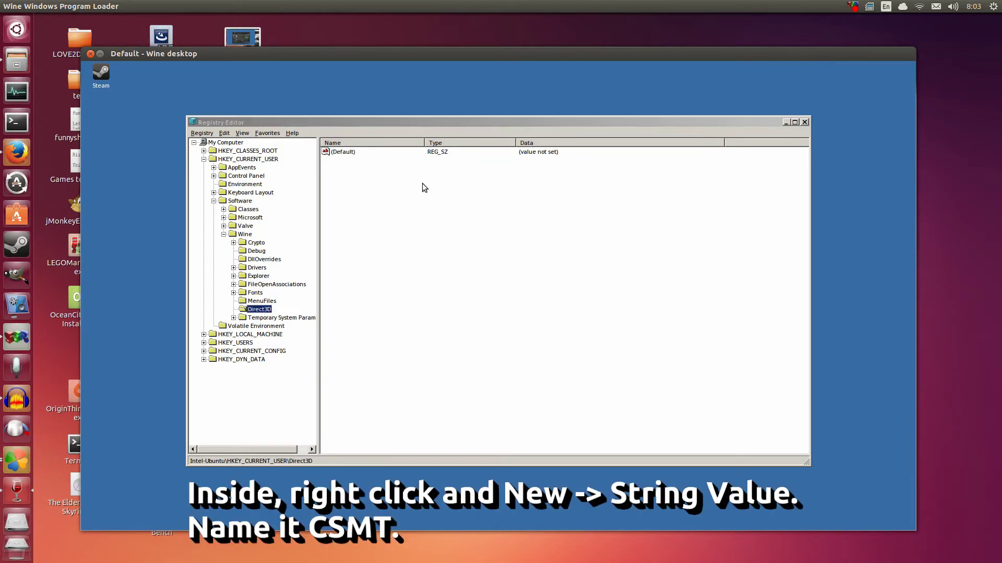
Step: Add a new string value named CSMT to the Direct3D key
{"action": "right_click", "coordinate": [404, 192]}
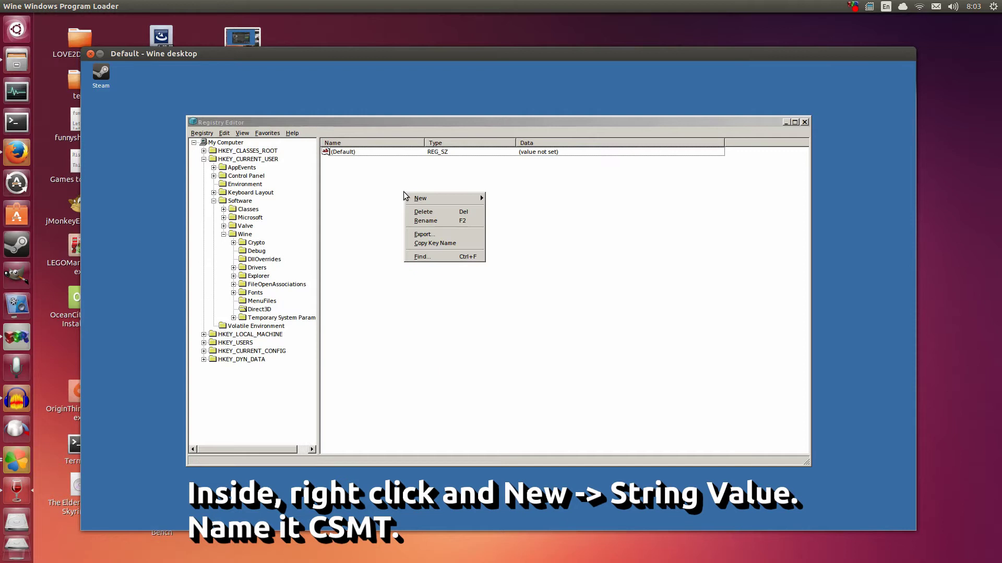
{"action": "mouse_move", "coordinate": [405, 192]}
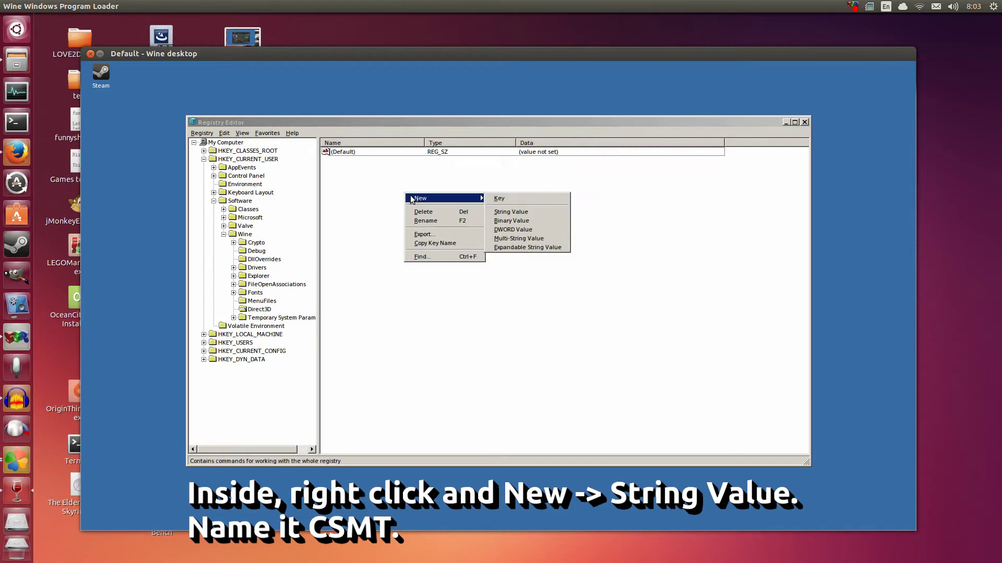
{"action": "left_click", "coordinate": [522, 212]}
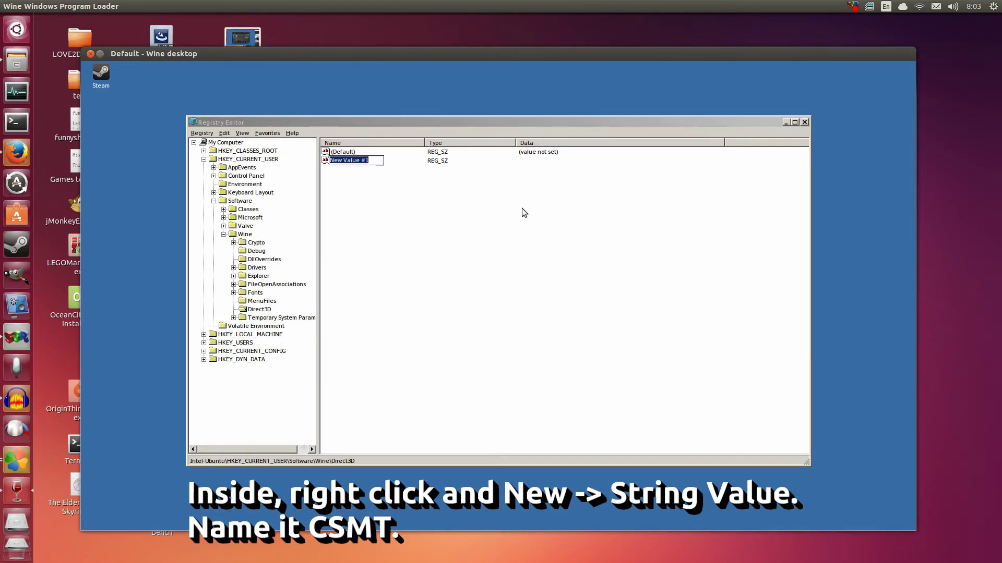
{"action": "type", "text": "CSMT"}
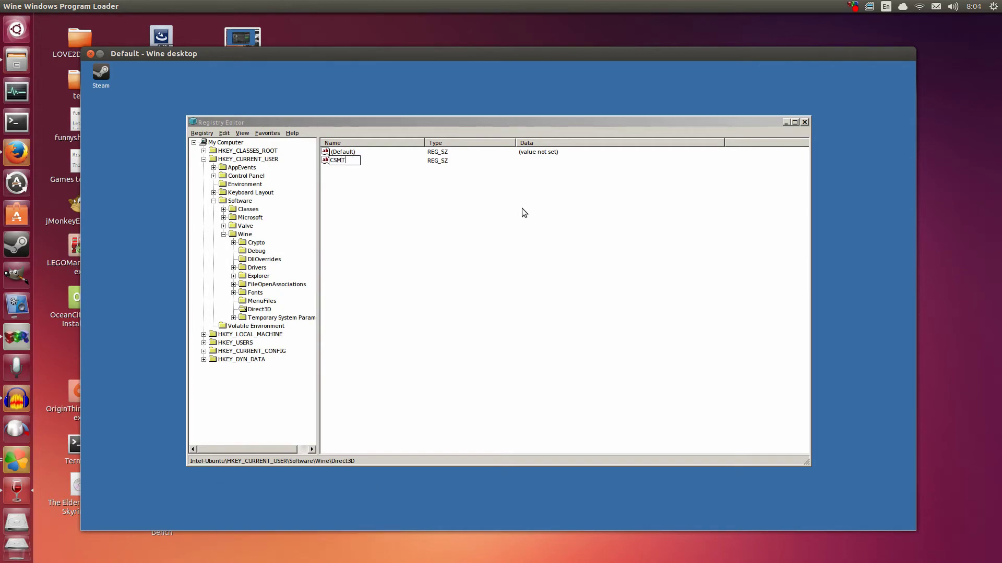
{"action": "key", "text": "Return"}
Step: Add a second string value named StrictDrawOrdering to Direct3D
{"action": "right_click", "coordinate": [522, 208]}
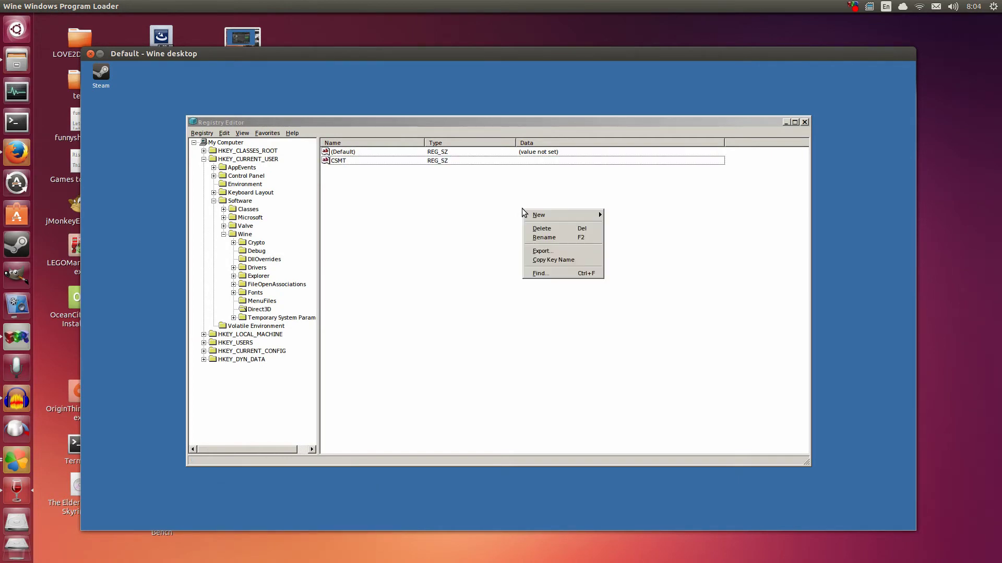
{"action": "mouse_move", "coordinate": [598, 211]}
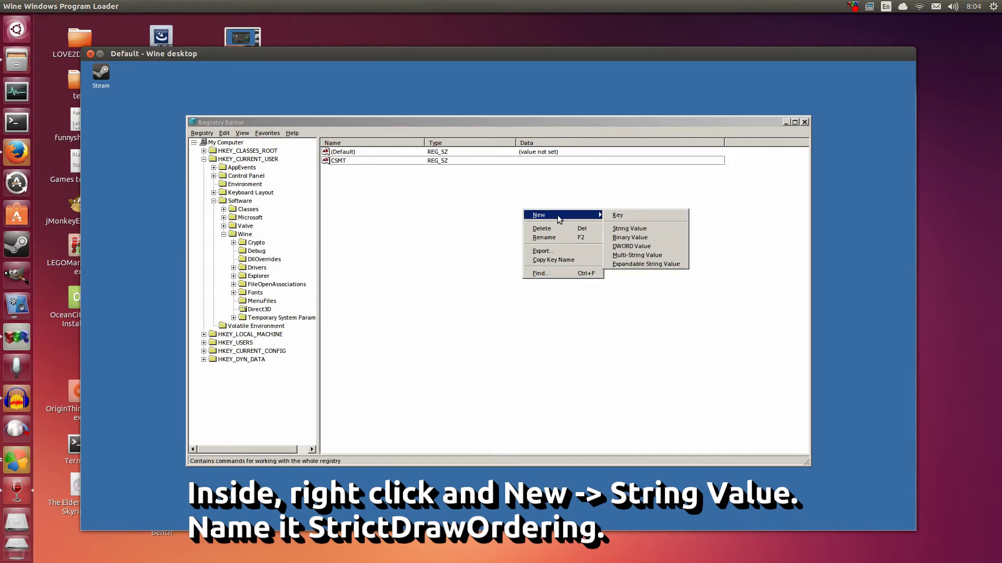
{"action": "left_click", "coordinate": [647, 233]}
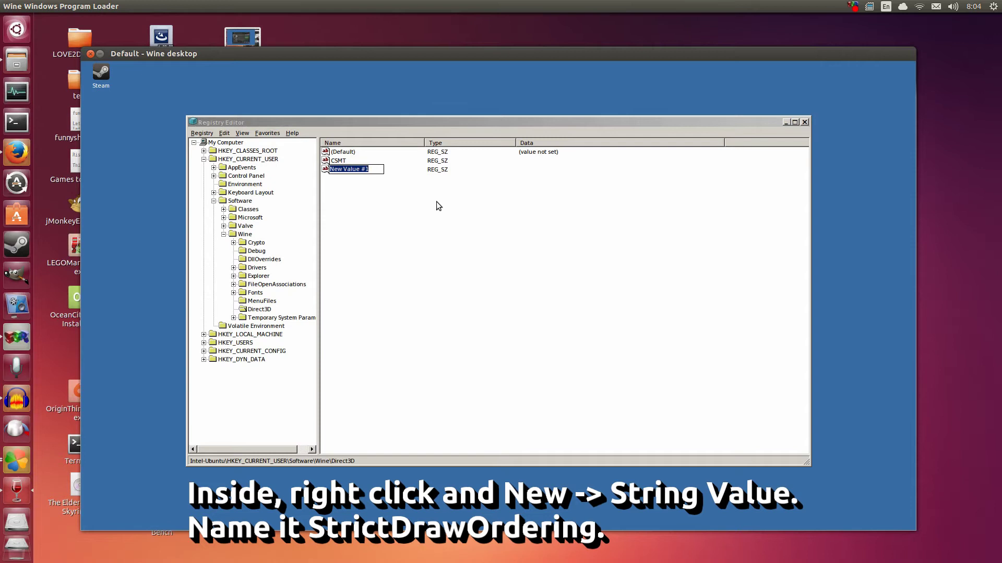
{"action": "type", "text": "StrictOrd"}
{"action": "key", "text": "BackSpace"}
{"action": "key", "text": "BackSpace"}
{"action": "key", "text": "BackSpace"}
{"action": "type", "text": "DrawOrdering"}
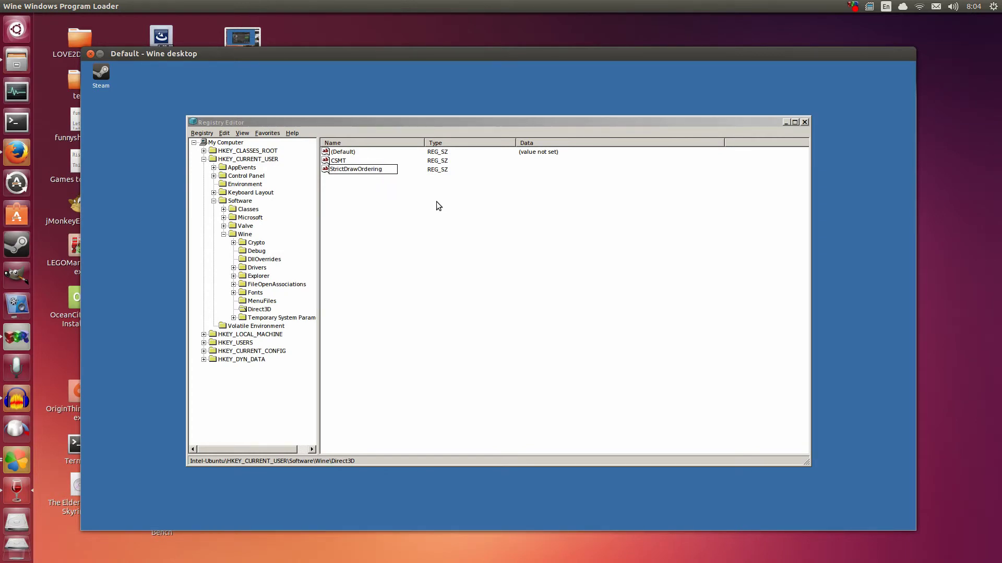
{"action": "key", "text": "Return"}
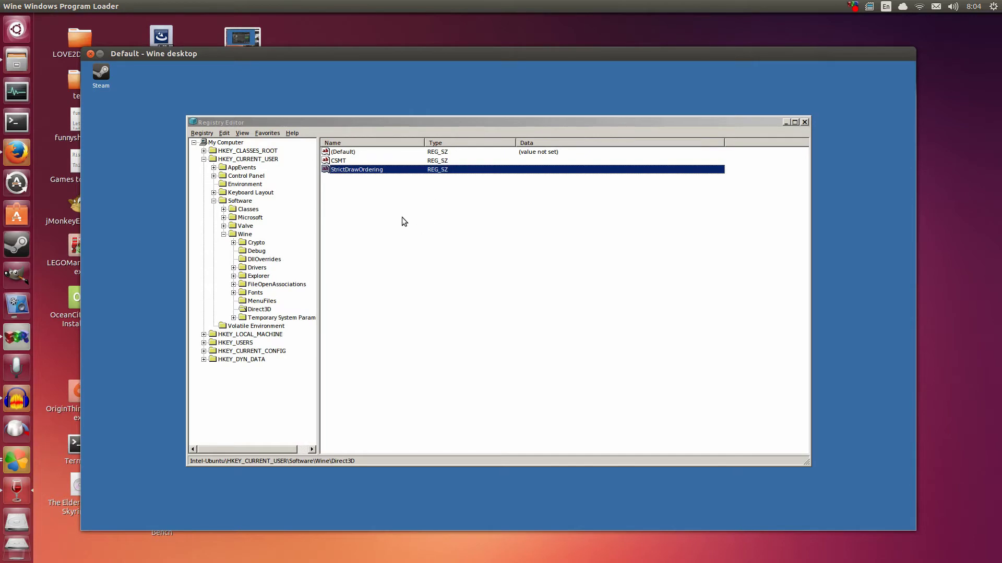
Step: Set the CSMT value's data to enabled
{"action": "left_click", "coordinate": [446, 160]}
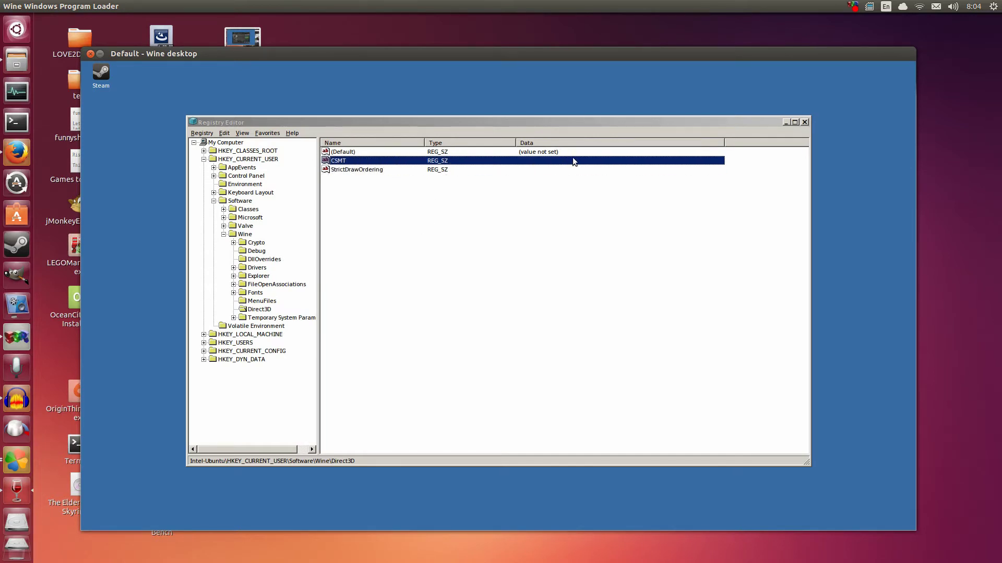
{"action": "double_click", "coordinate": [540, 160]}
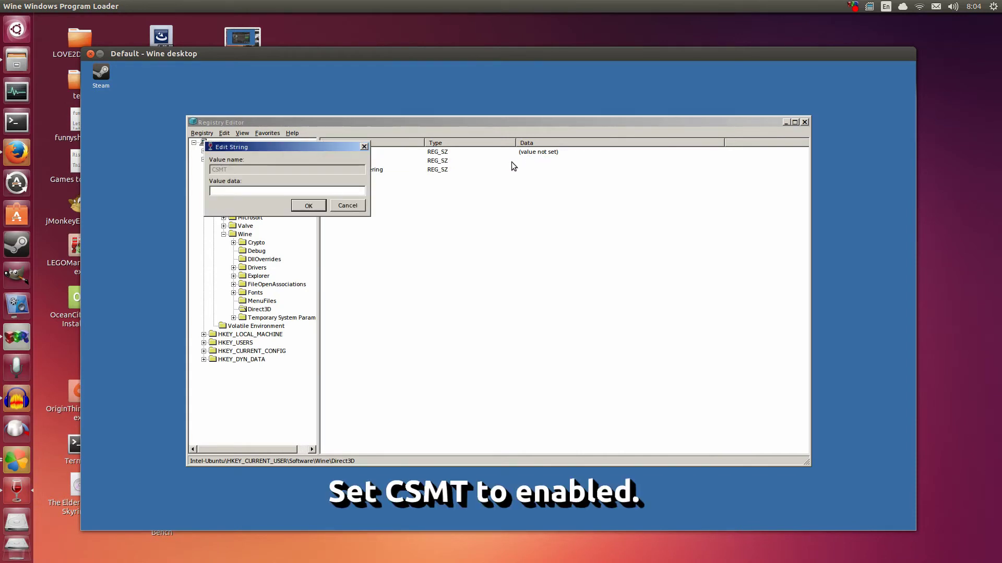
{"action": "type", "text": "enabled"}
{"action": "left_click_drag", "start_coordinate": [248, 192], "coordinate": [214, 192]}
{"action": "left_click", "coordinate": [309, 206]}
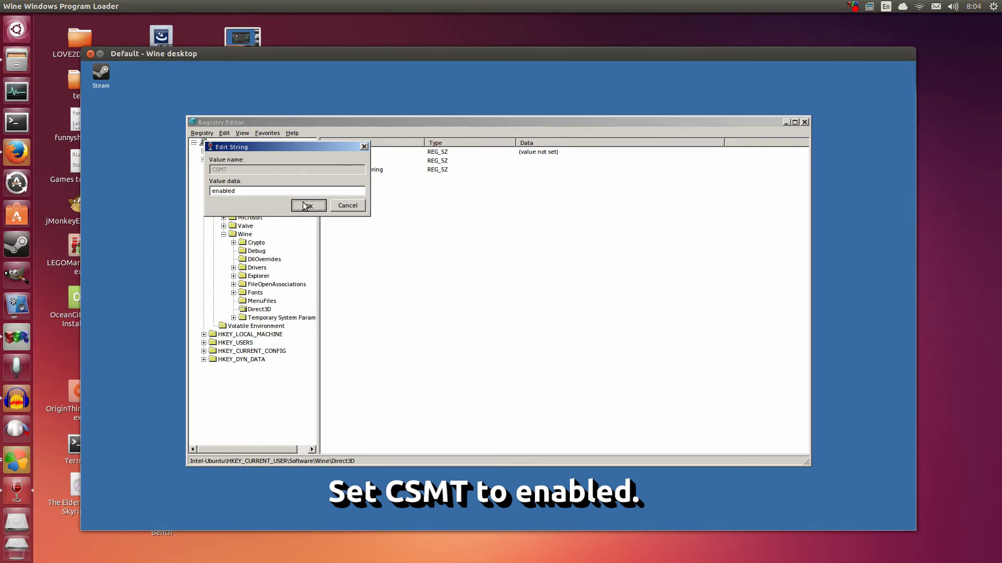
Step: Set the StrictDrawOrdering value's data to disabled
{"action": "double_click", "coordinate": [535, 169]}
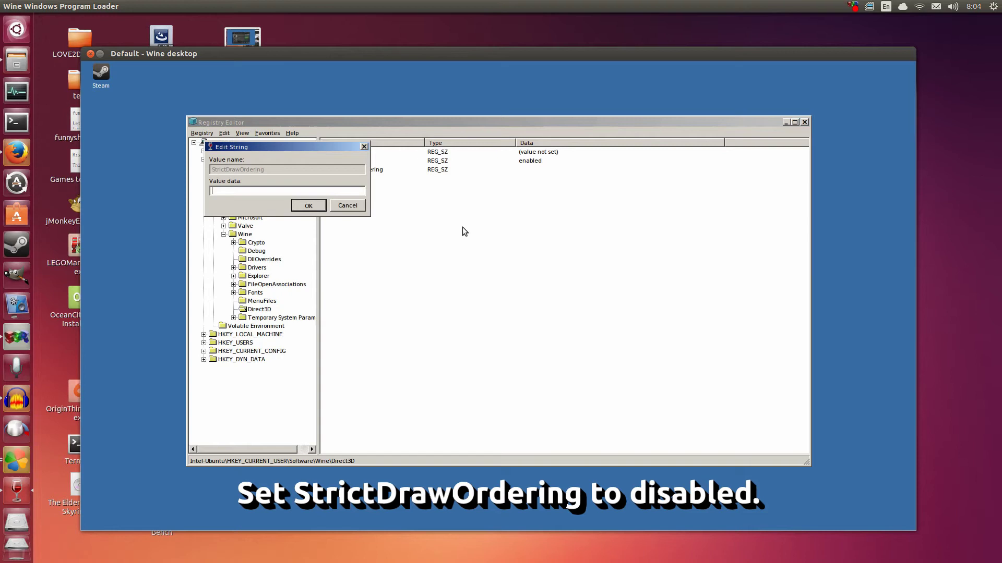
{"action": "type", "text": "disabled"}
{"action": "left_click_drag", "start_coordinate": [278, 186], "coordinate": [208, 190]}
{"action": "left_click", "coordinate": [306, 203]}
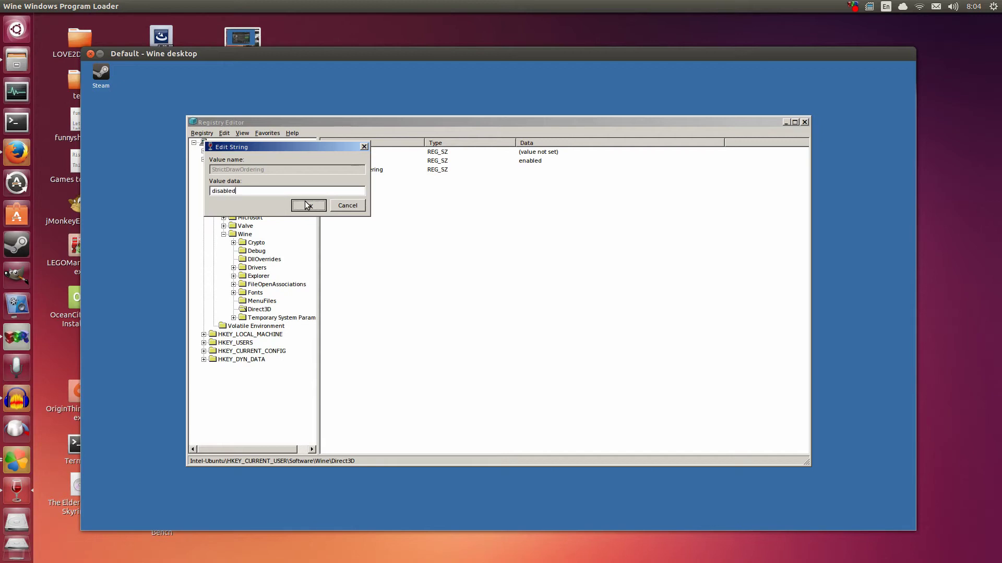
Step: Close the Registry Editor and drive configuration, then run Steam-ArcheBlade in the Wine desktop
{"action": "left_click", "coordinate": [805, 122]}
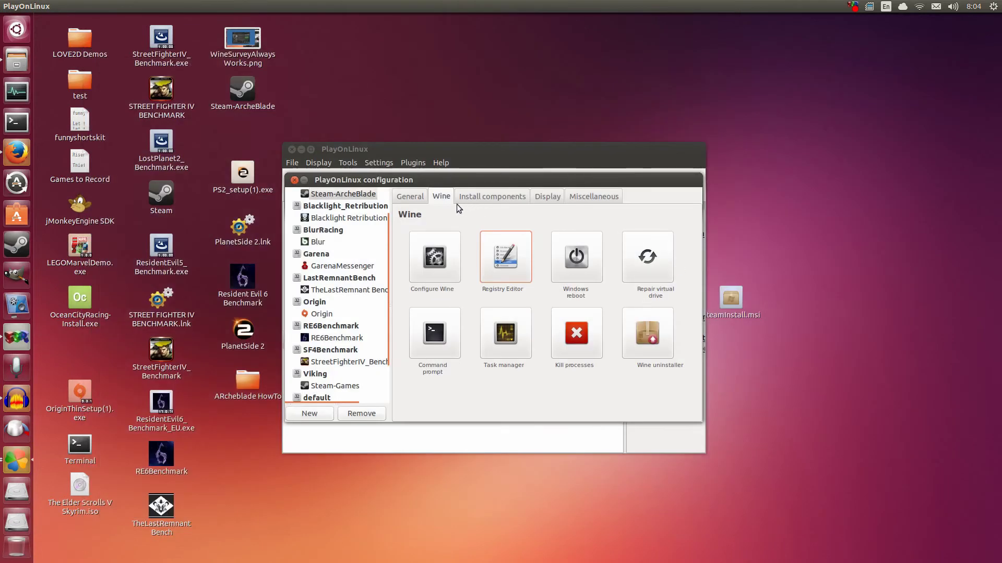
{"action": "left_click", "coordinate": [420, 200]}
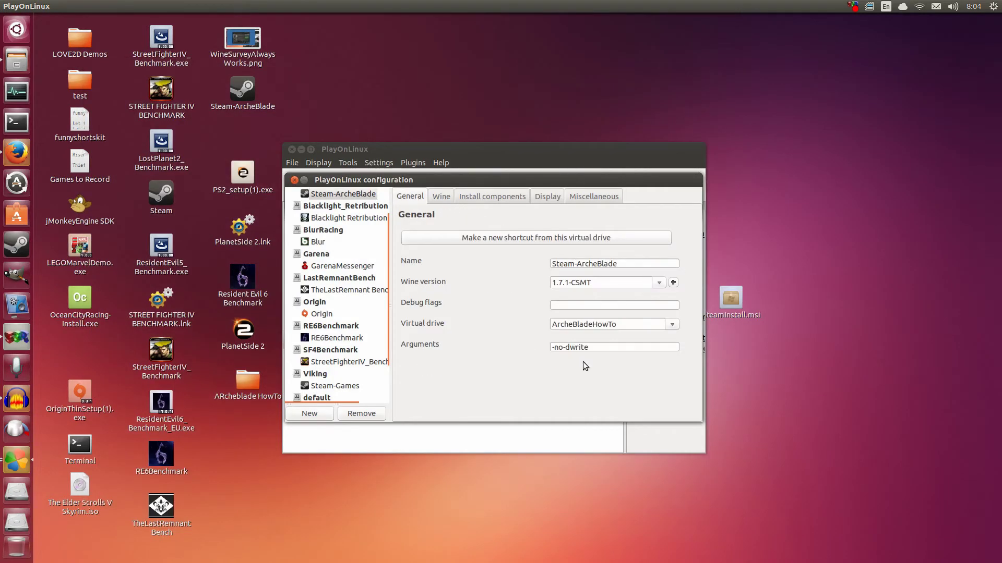
{"action": "left_click", "coordinate": [295, 181]}
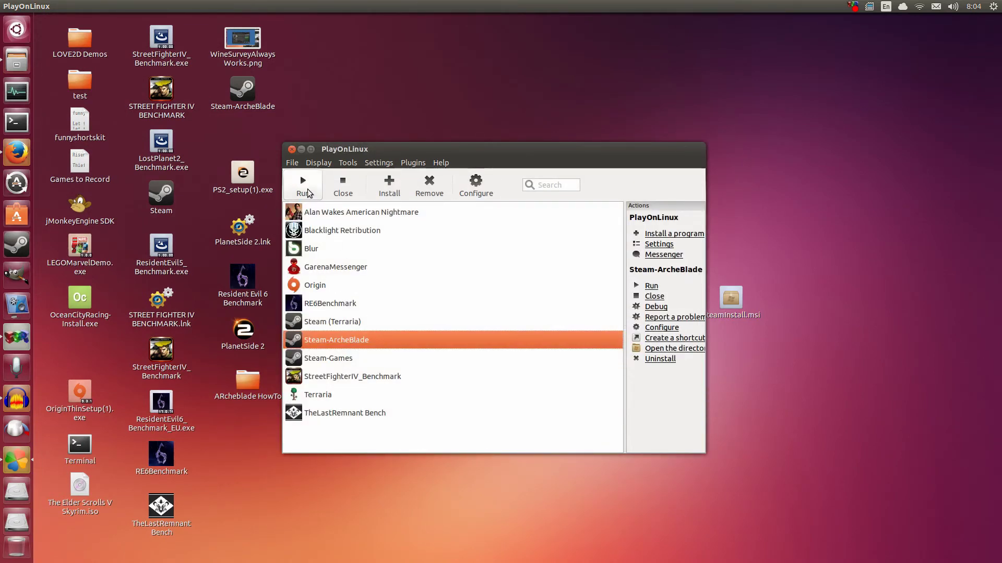
{"action": "left_click", "coordinate": [305, 188]}
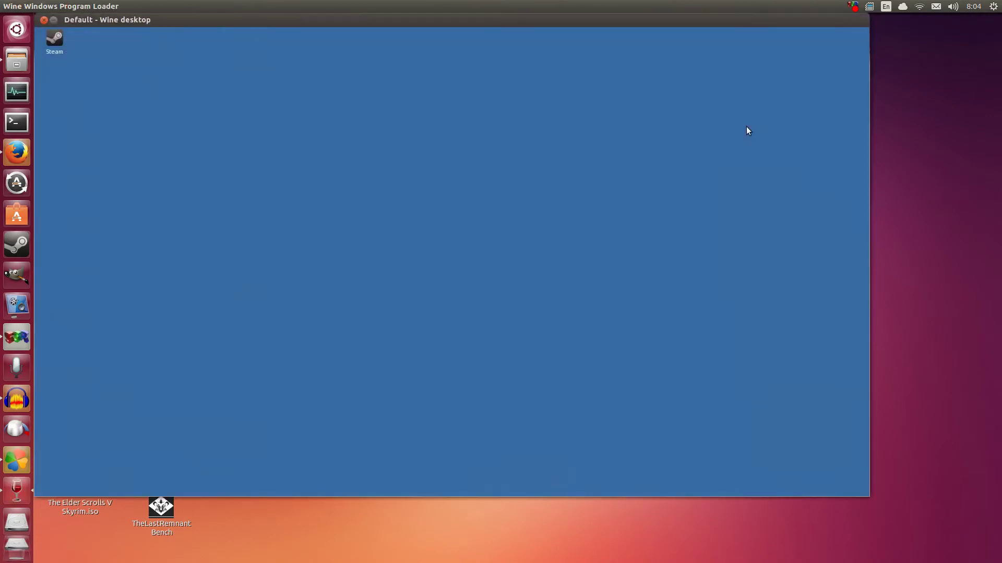
{"action": "left_click_drag", "start_coordinate": [578, 26], "coordinate": [639, 53]}
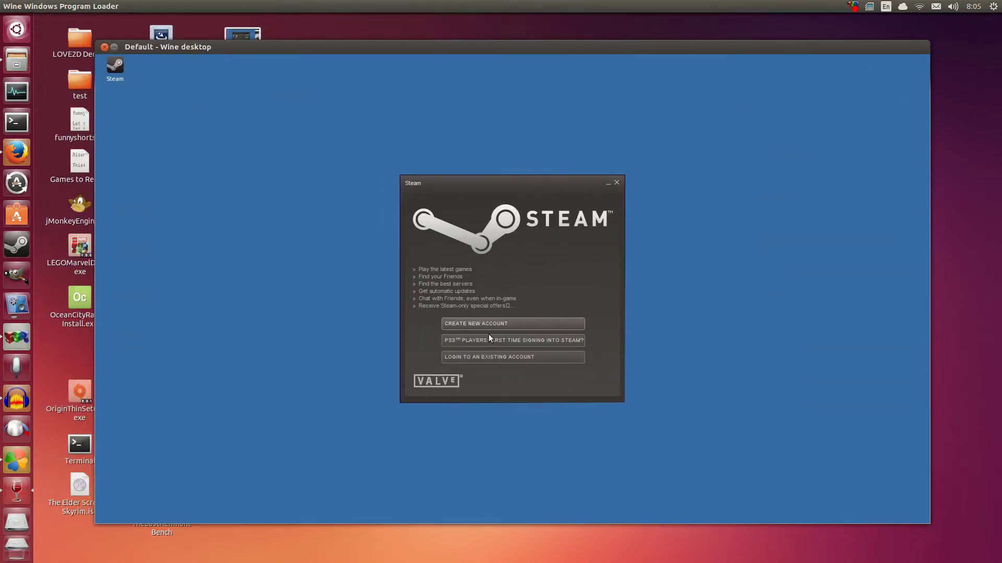
Step: Log in to the existing Steam account by entering the account password
{"action": "left_click", "coordinate": [494, 357]}
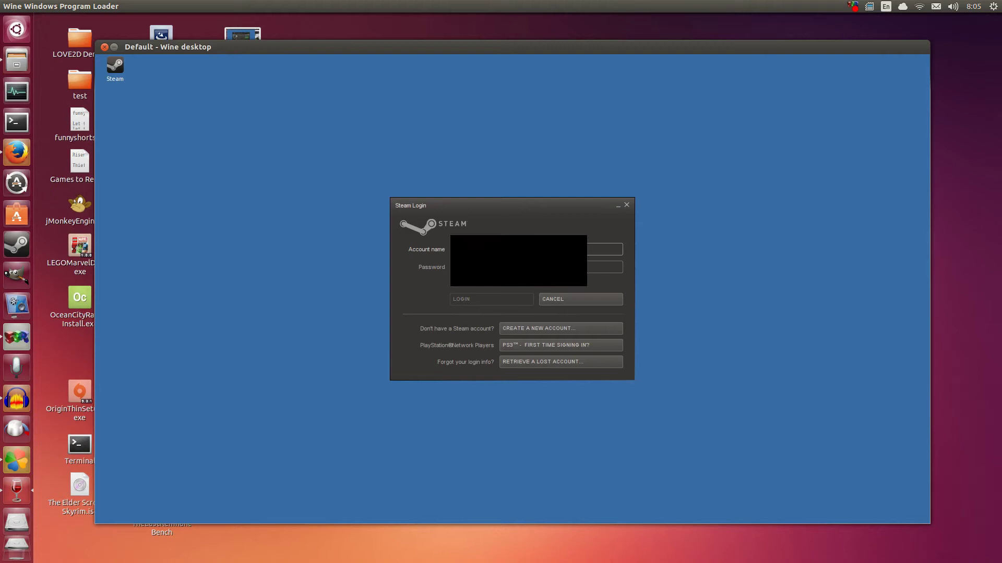
{"action": "left_click", "coordinate": [605, 267]}
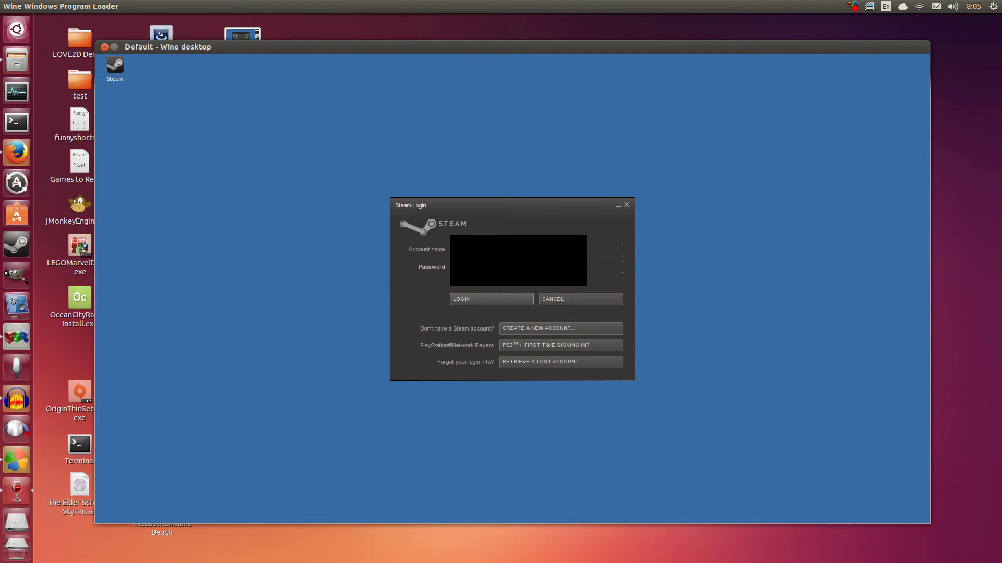
{"action": "left_click", "coordinate": [477, 299]}
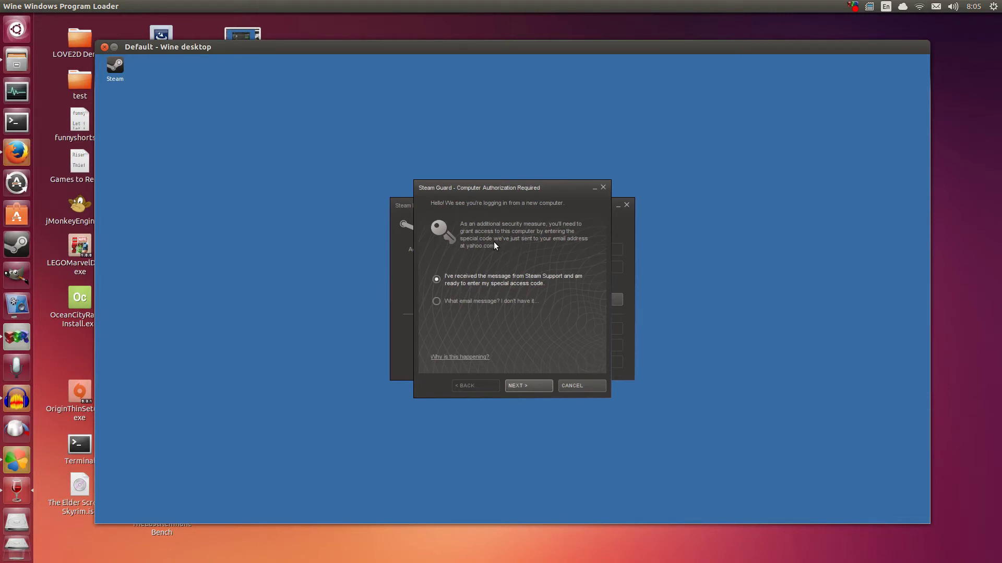
Step: Authorize this computer with the emailed Steam Guard access code, without remembering it
{"action": "left_click", "coordinate": [521, 384]}
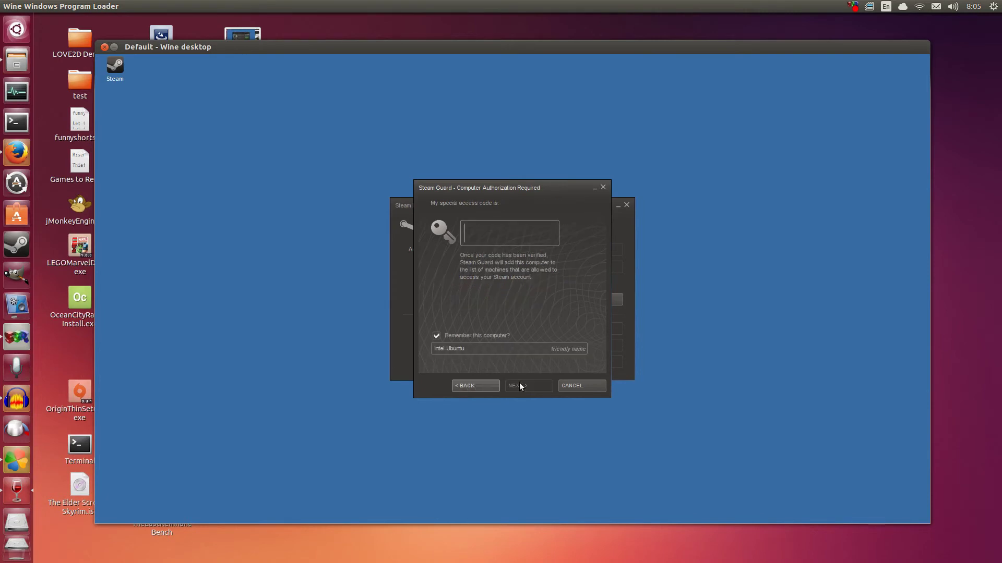
{"action": "left_click", "coordinate": [437, 335]}
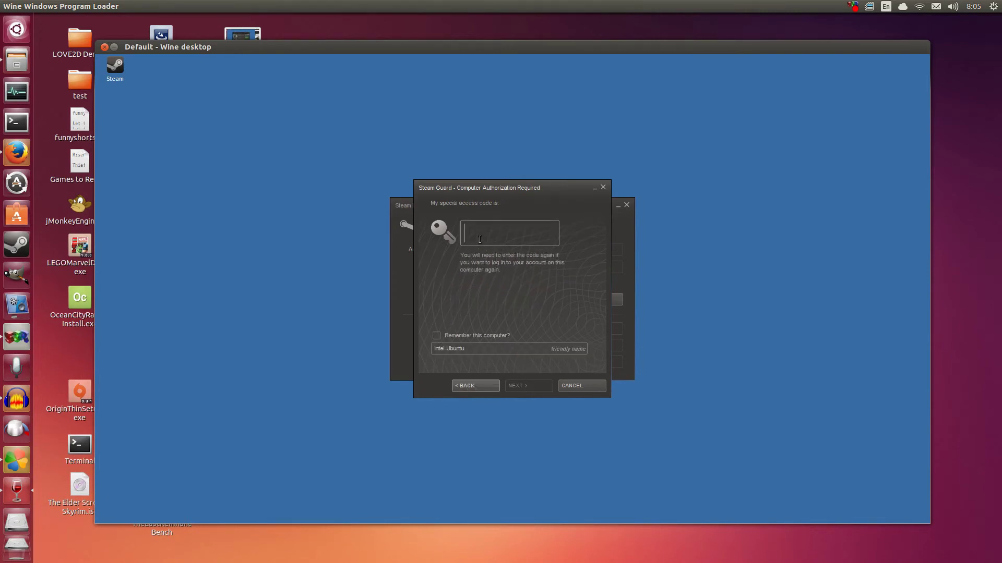
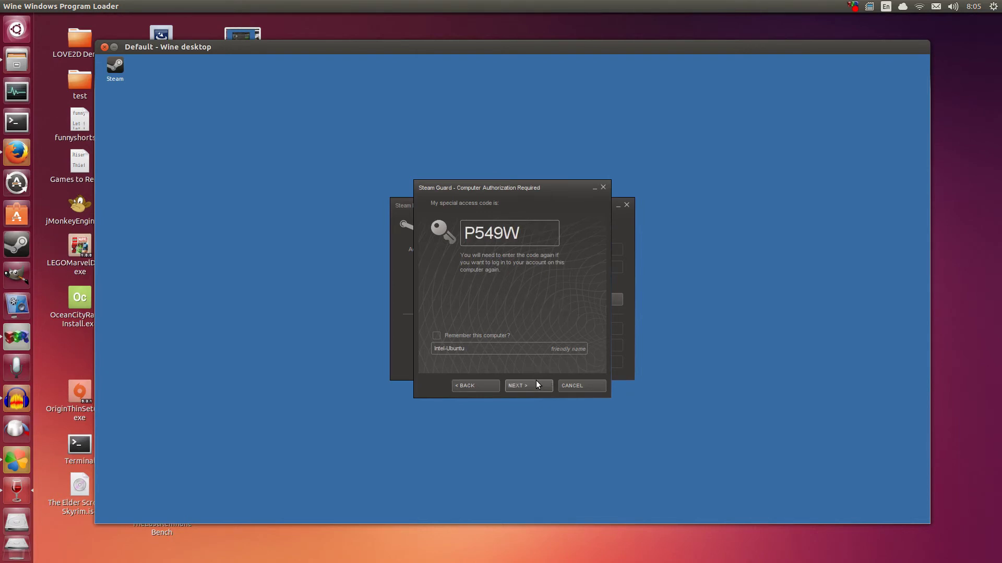
{"action": "left_click", "coordinate": [529, 386]}
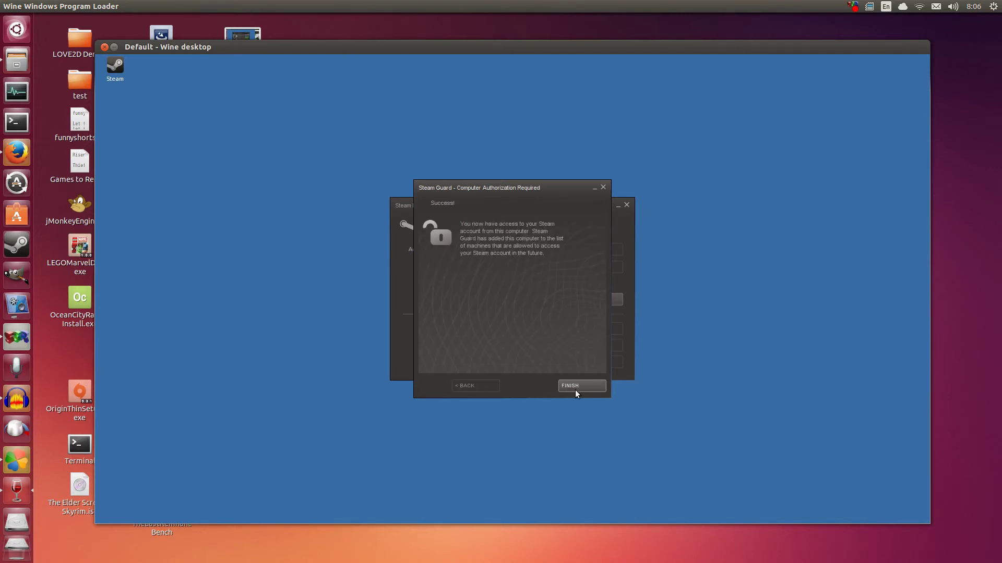
{"action": "left_click", "coordinate": [575, 389]}
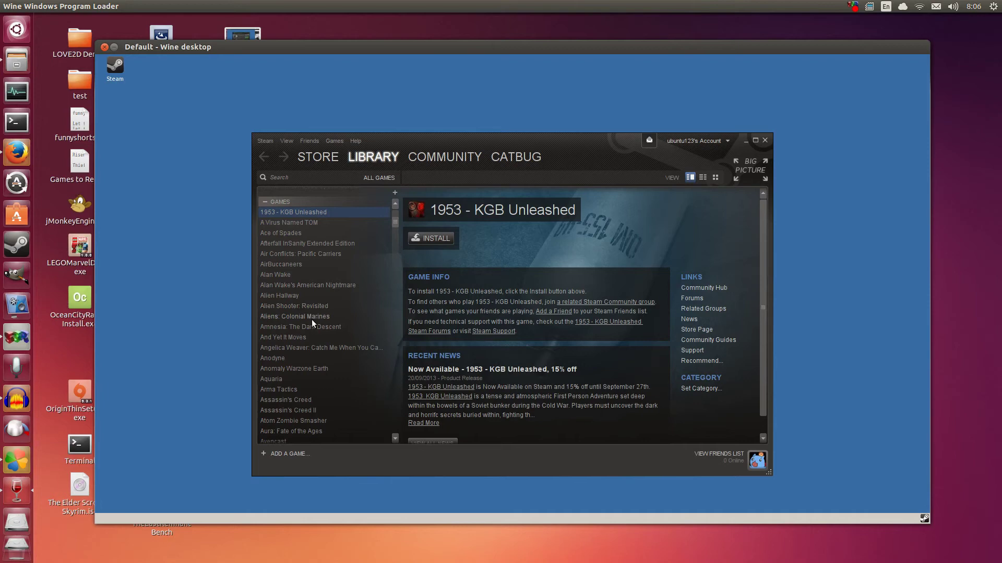
Step: Search the Steam store for 'archeblade' and open the ArcheBlade™ store page
{"action": "left_click", "coordinate": [308, 155]}
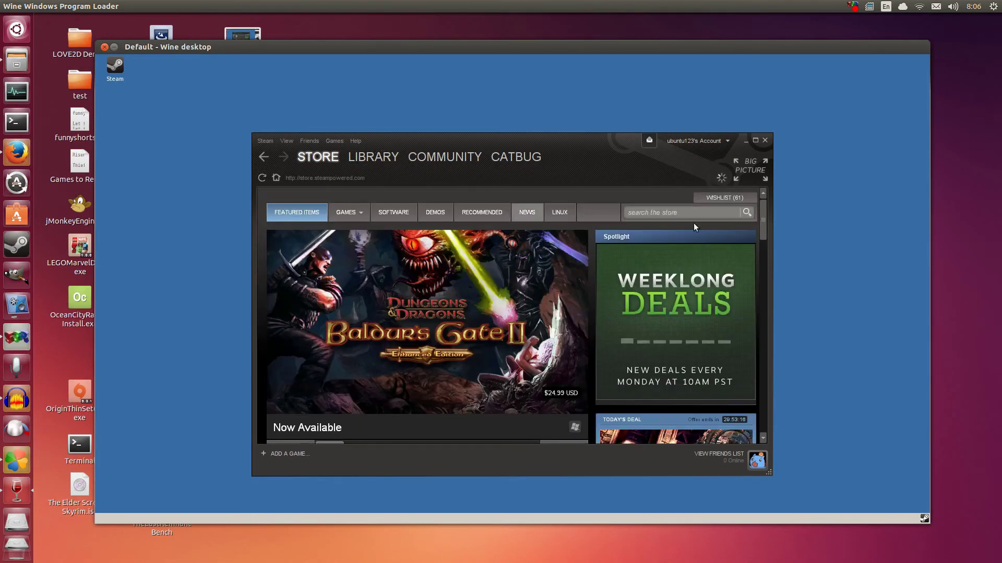
{"action": "left_click", "coordinate": [664, 216]}
{"action": "type", "text": "archeblade"}
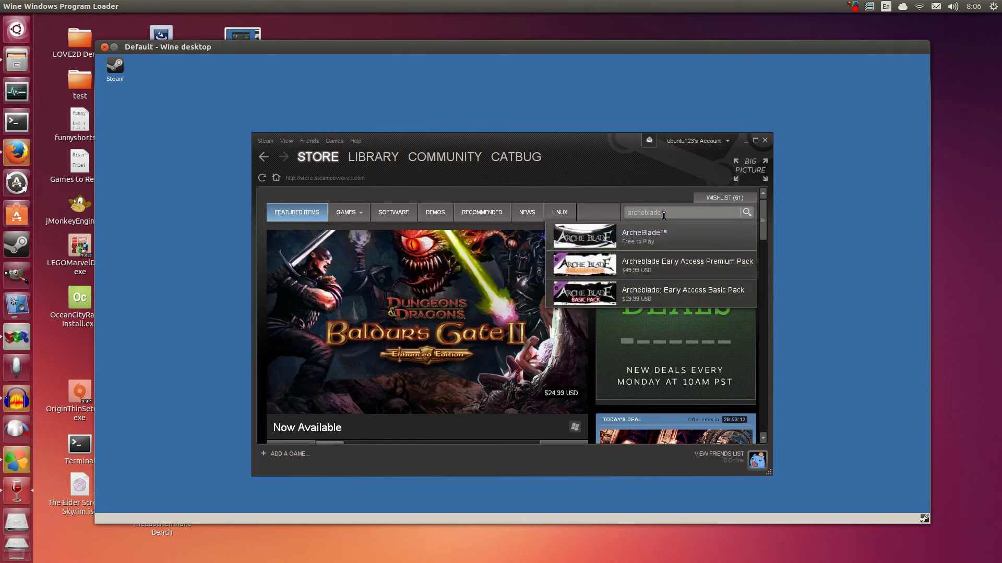
{"action": "left_click", "coordinate": [705, 230]}
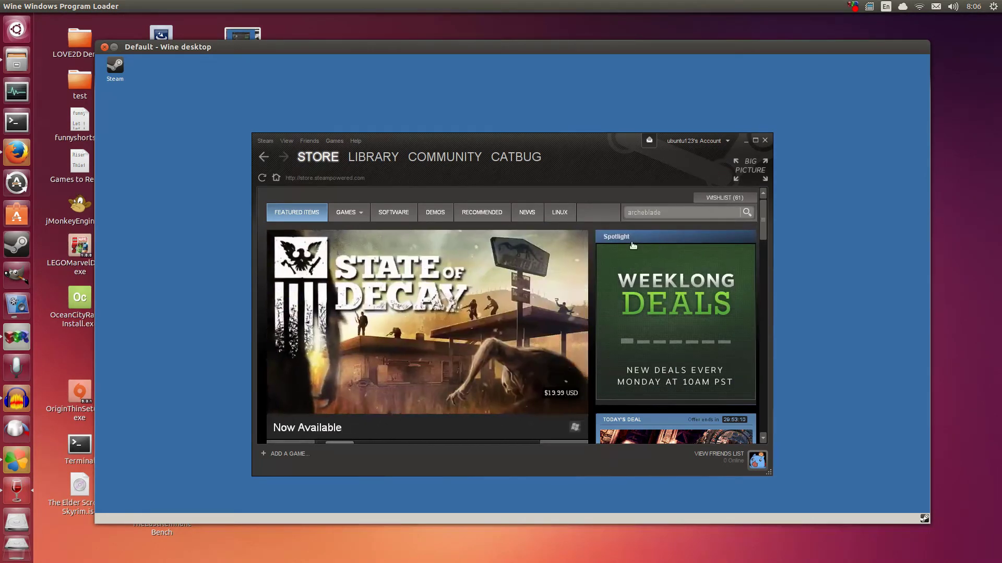
{"action": "scroll", "coordinate": [453, 326], "scroll_direction": "down", "scroll_amount": 2}
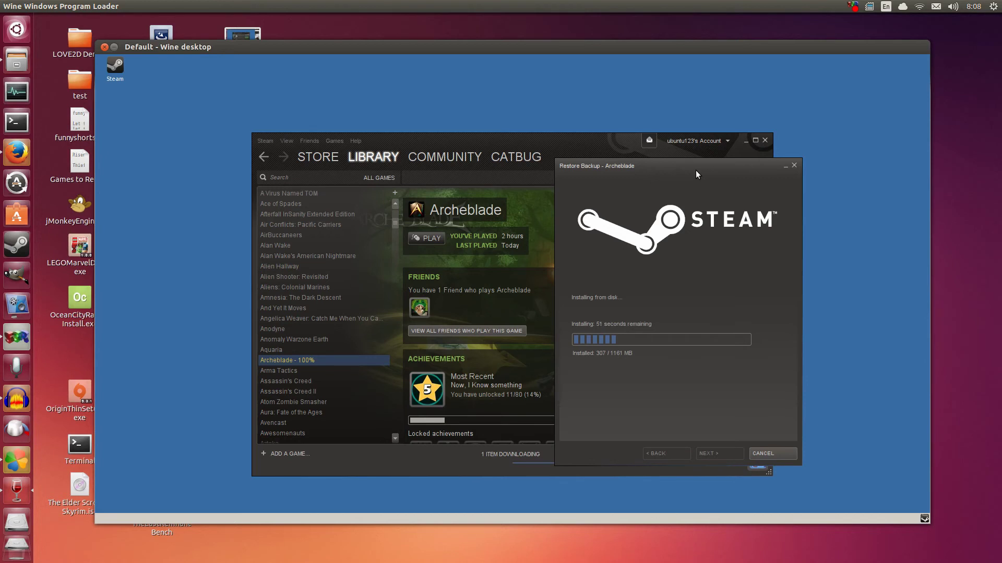
Step: Finish the Archeblade backup restore and launch the game from the Steam library
{"action": "left_click_drag", "start_coordinate": [696, 170], "coordinate": [562, 173]}
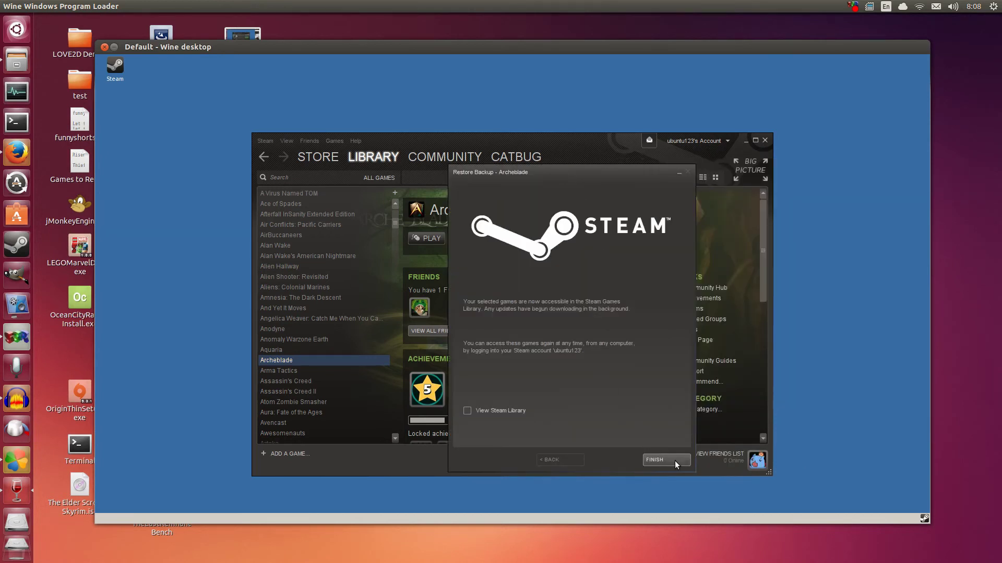
{"action": "left_click", "coordinate": [661, 461]}
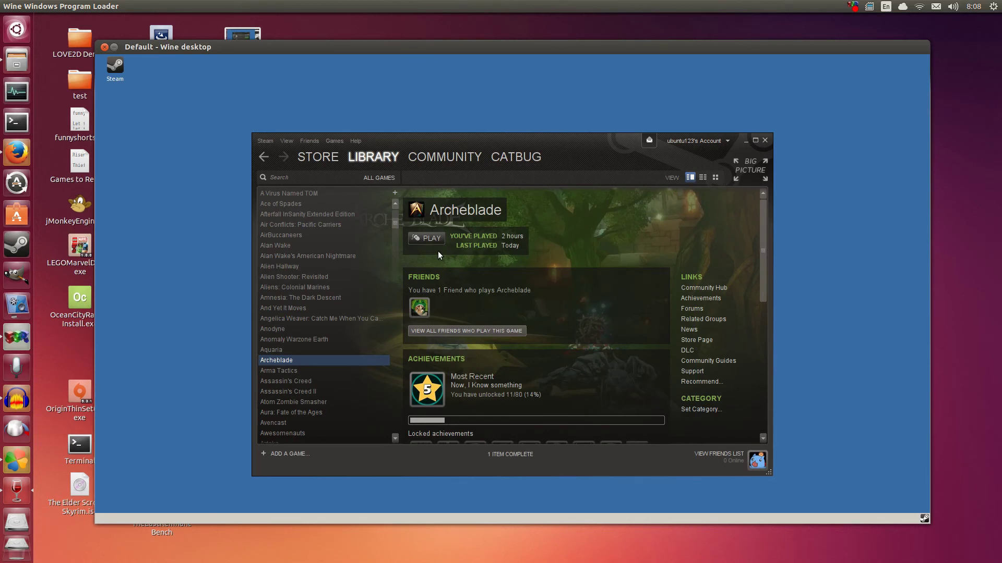
{"action": "left_click", "coordinate": [422, 238]}
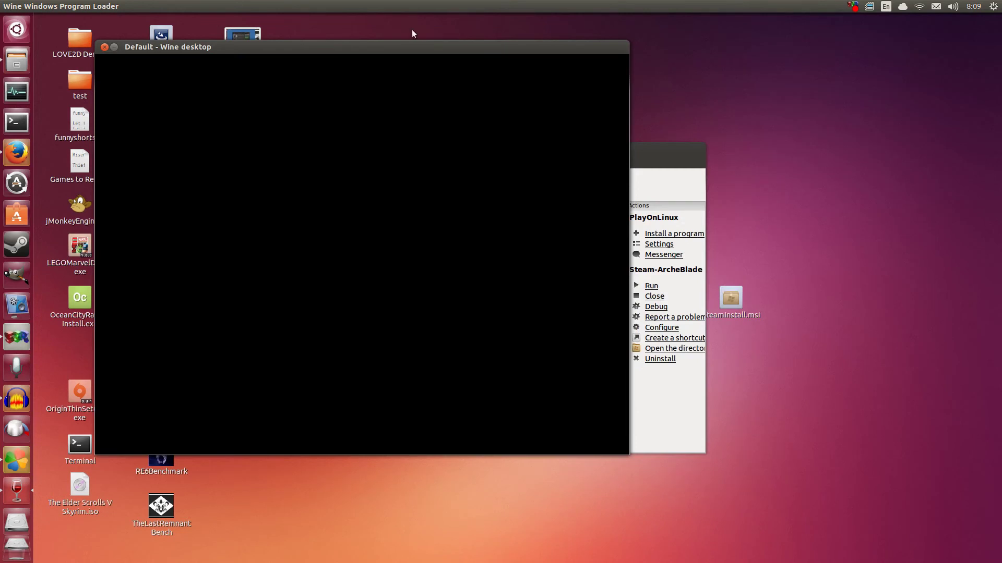
Step: Reposition the Wine desktop window and decline the tutorial offer once the game loads
{"action": "left_click_drag", "start_coordinate": [285, 48], "coordinate": [453, 99]}
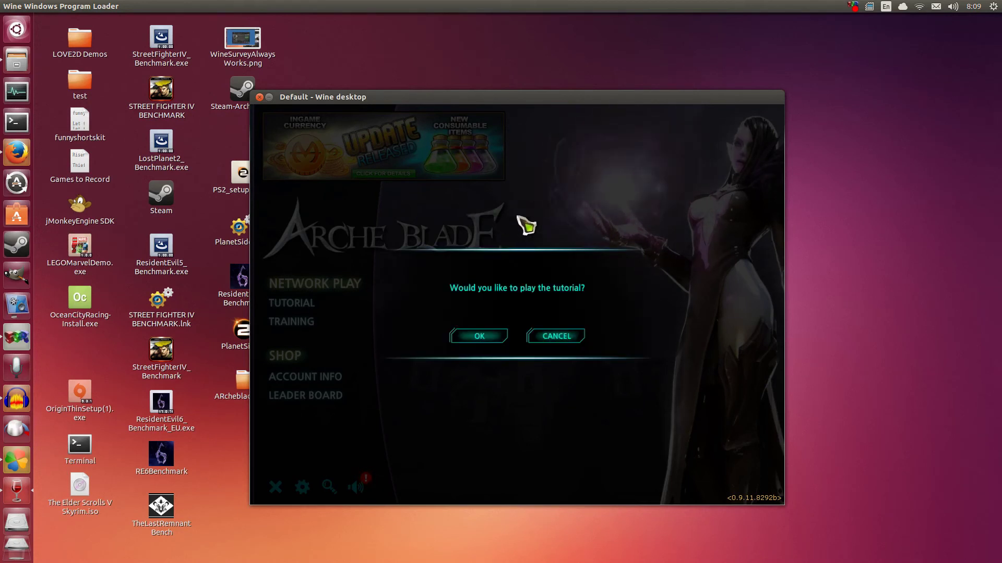
{"action": "left_click", "coordinate": [563, 336]}
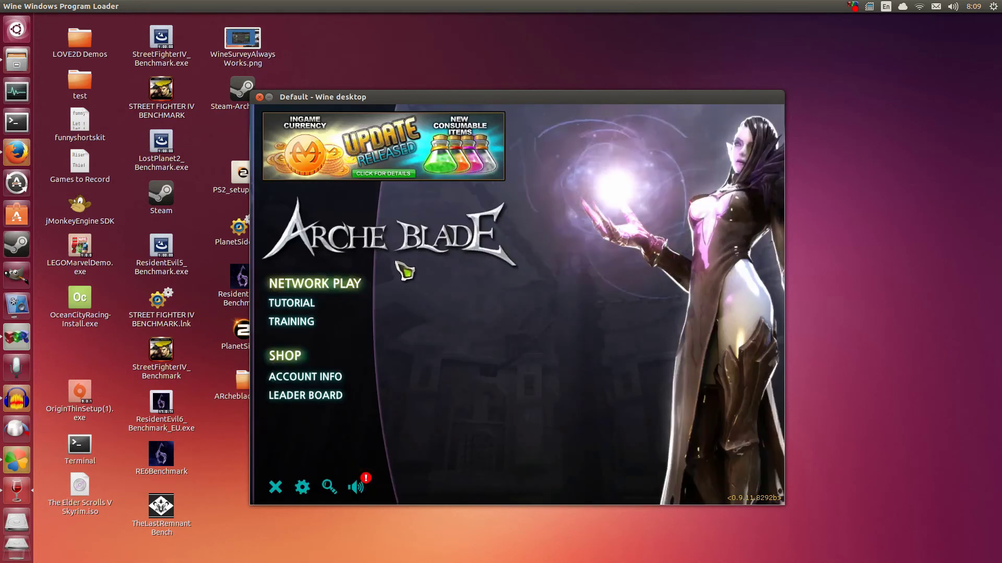
Step: Set the video aspect ratio to 16:9 at 1600×900, apply it, and return to the main menu
{"action": "left_click", "coordinate": [304, 488]}
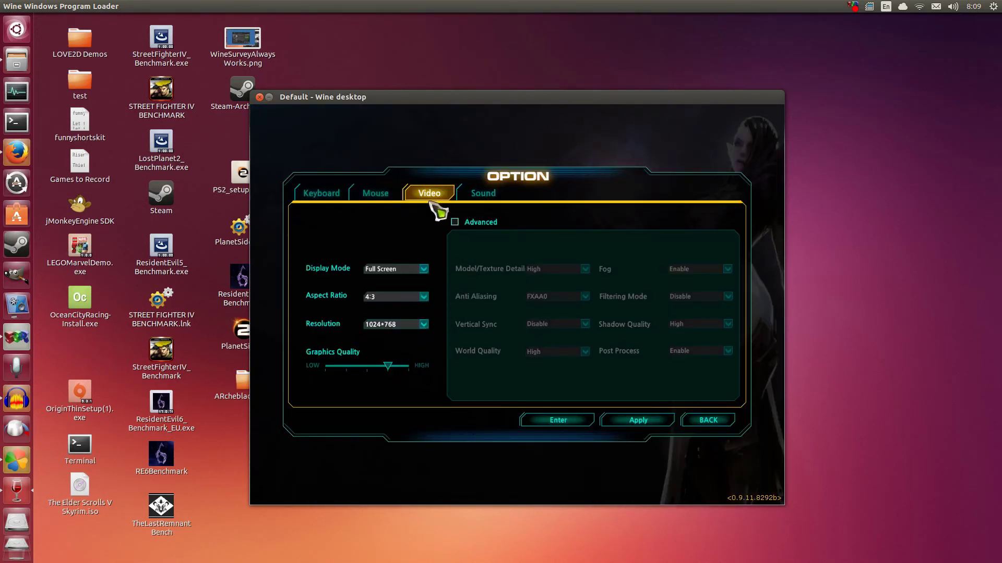
{"action": "left_click", "coordinate": [421, 296]}
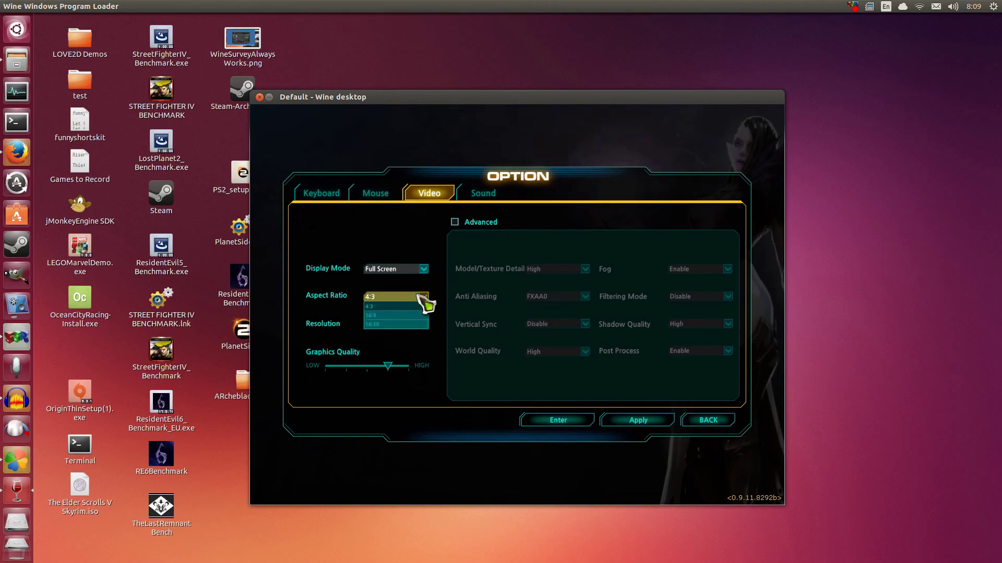
{"action": "left_click", "coordinate": [382, 319]}
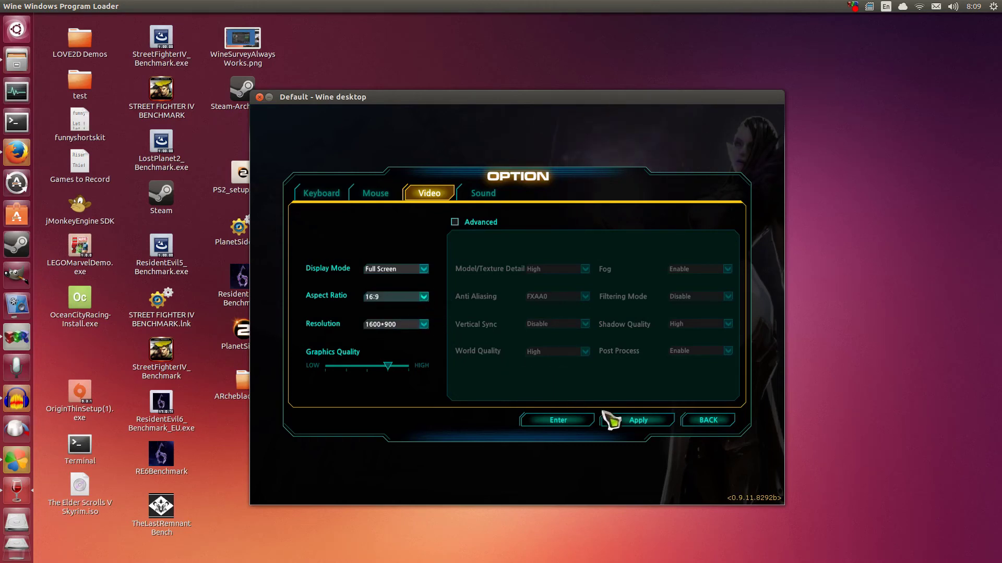
{"action": "left_click", "coordinate": [637, 420]}
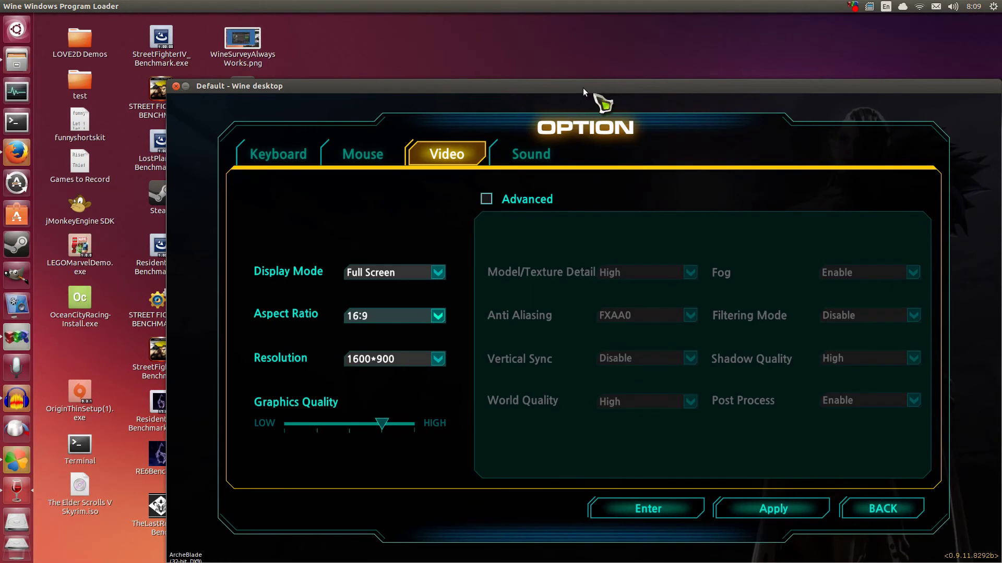
{"action": "left_click_drag", "start_coordinate": [583, 88], "coordinate": [526, 50]}
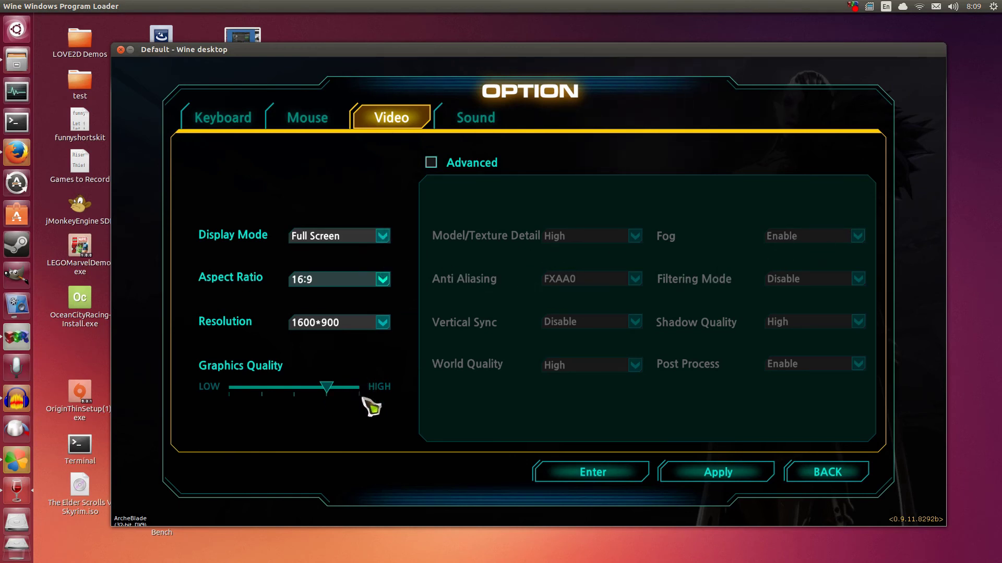
{"action": "left_click", "coordinate": [815, 470]}
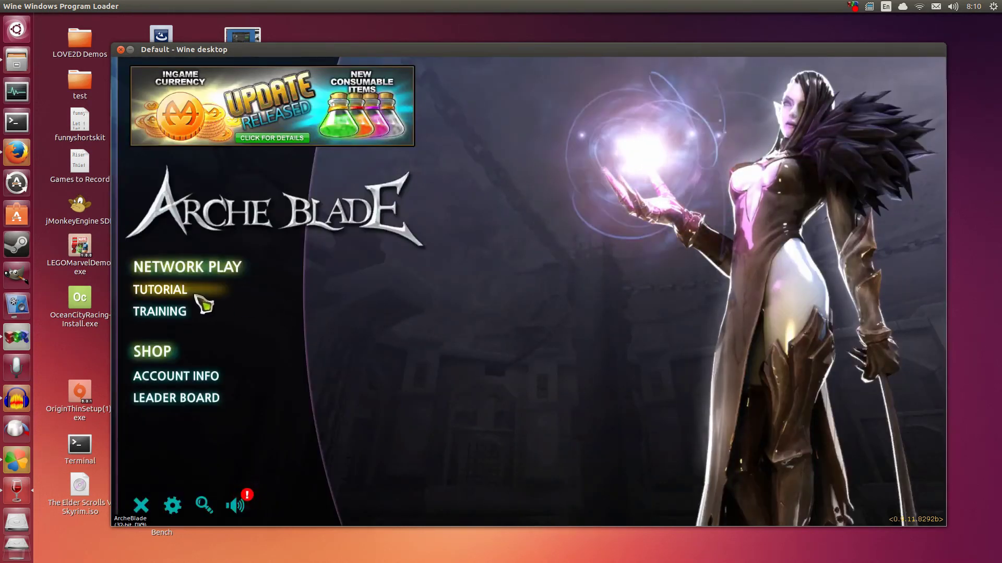
Step: Start the ArcheBlade tutorial from the main menu
{"action": "left_click", "coordinate": [182, 293]}
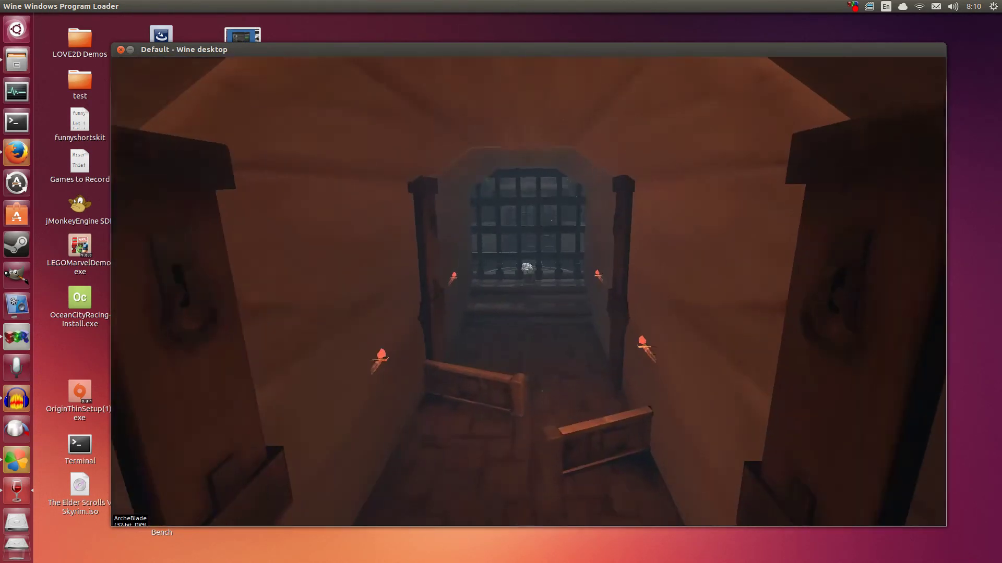